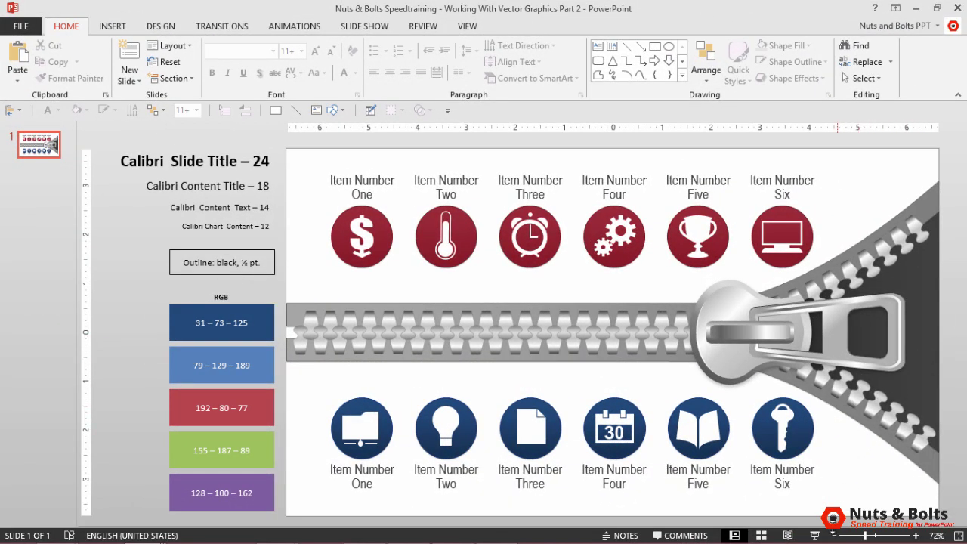
# Ungroup the zipper graphic and all its nested groups into individual shapes.
pyautogui.click(833, 535)
pyautogui.click(834, 535)
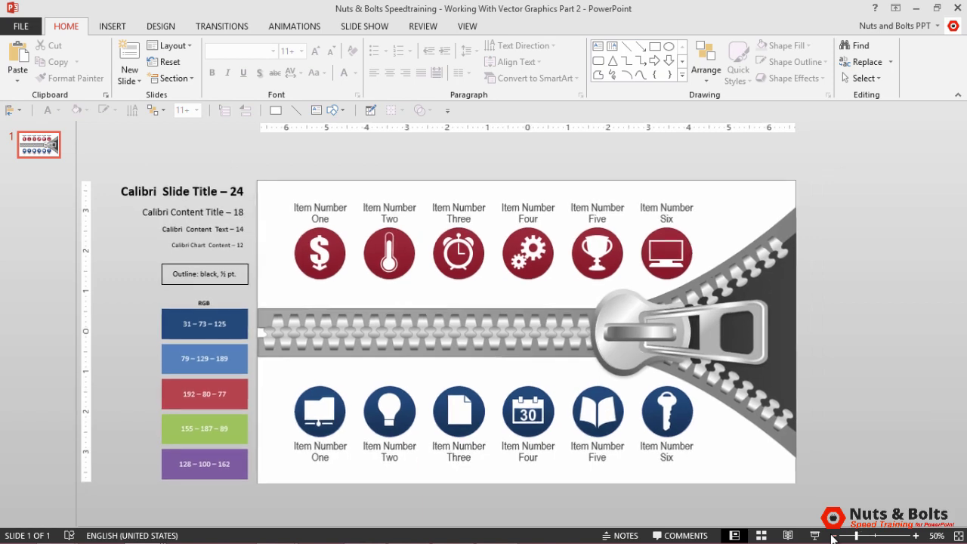
pyautogui.click(834, 535)
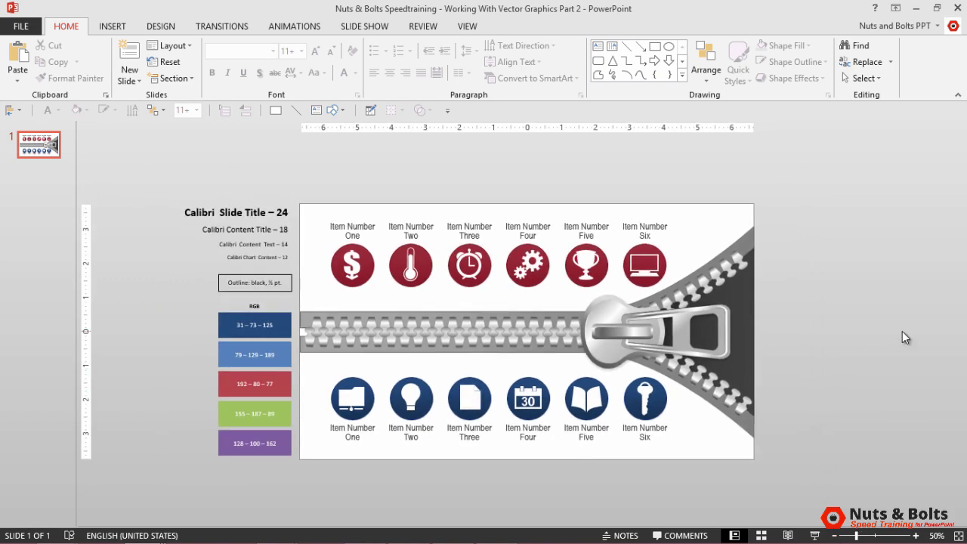
pyautogui.click(696, 288)
pyautogui.hotkey('ctrl', 'shift', 'g')
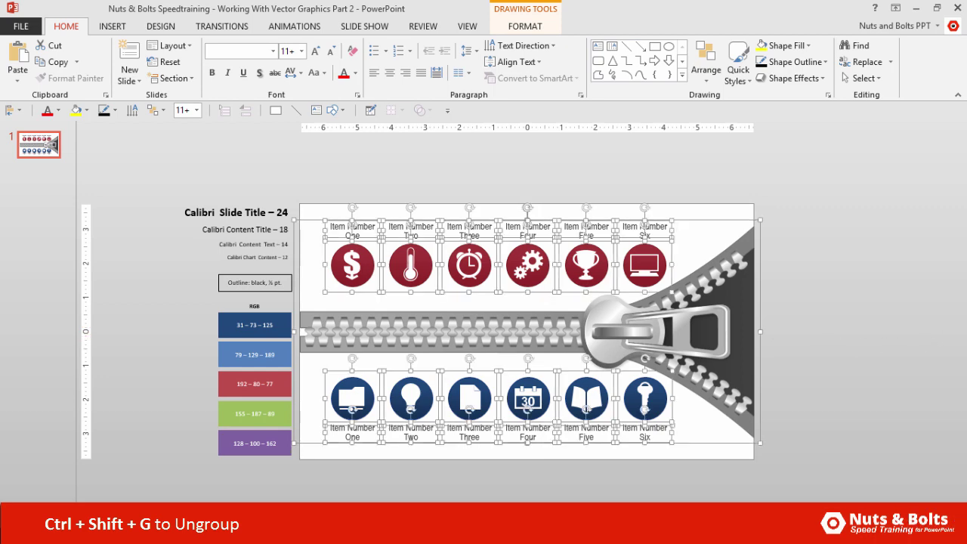
pyautogui.hotkey('ctrl', 'shift', 'g')
pyautogui.hotkey('ctrl', 'shift', 'g')
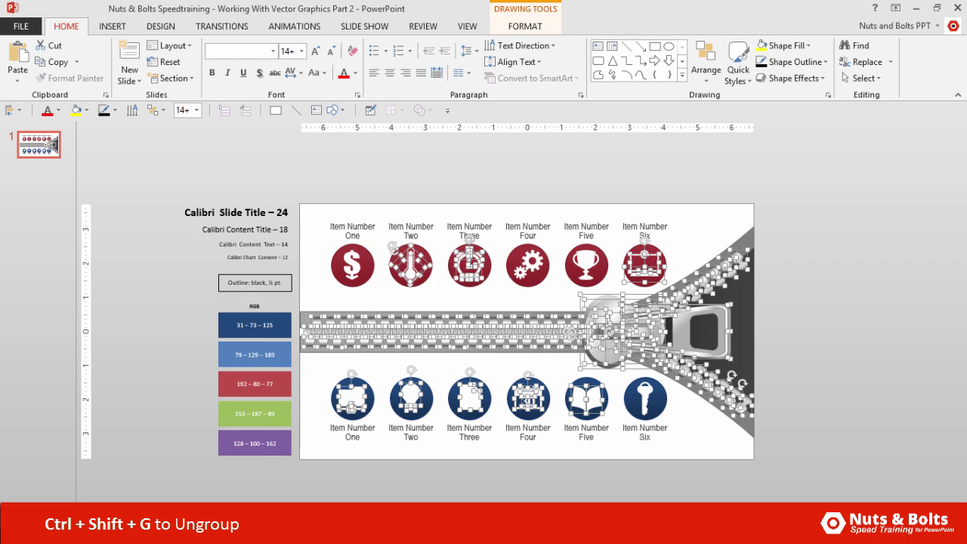
pyautogui.click(895, 274)
# Duplicate the upper and lower grey zipper bands together and move the copies up, clear of the original zipper.
pyautogui.click(749, 240)
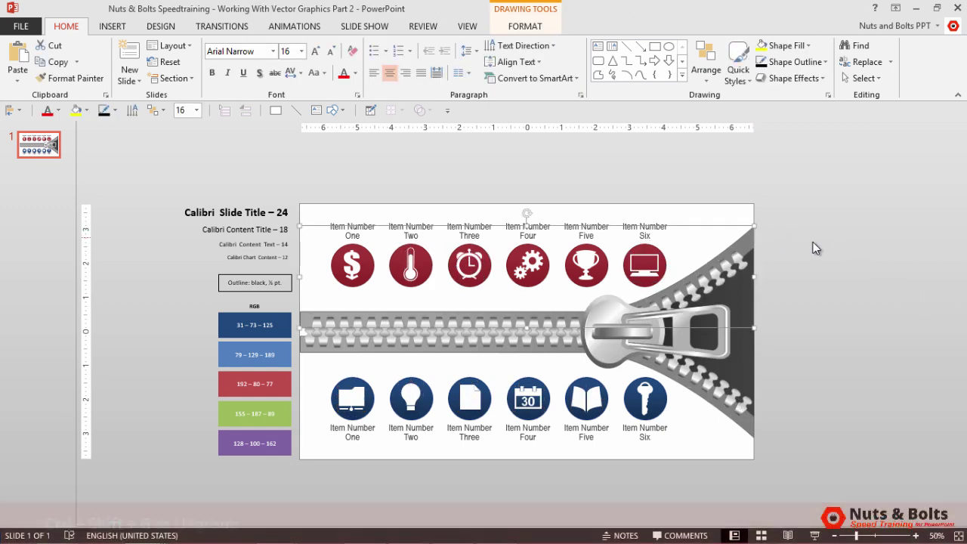
pyautogui.keyDown('shift'); pyautogui.click(751, 431); pyautogui.keyUp('shift')
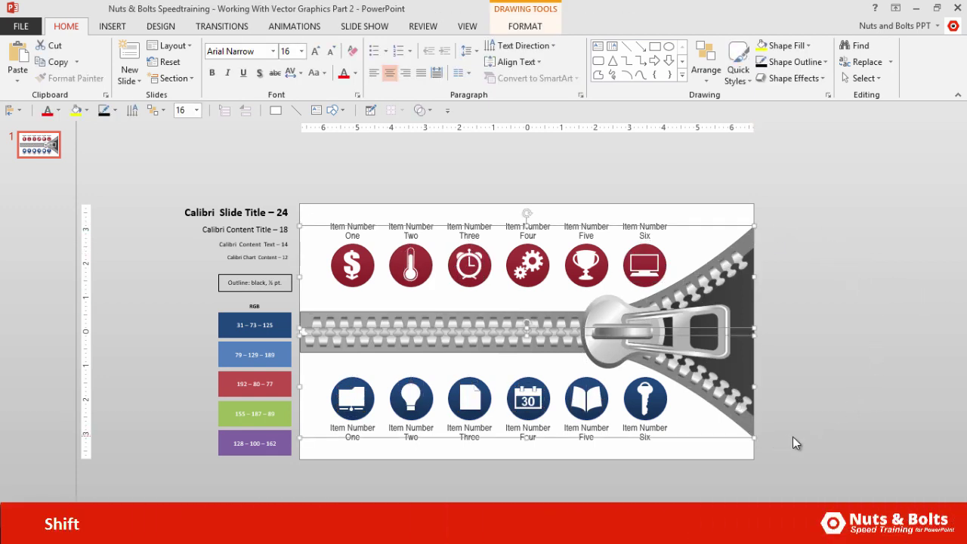
pyautogui.hotkey('ctrl', 'd')
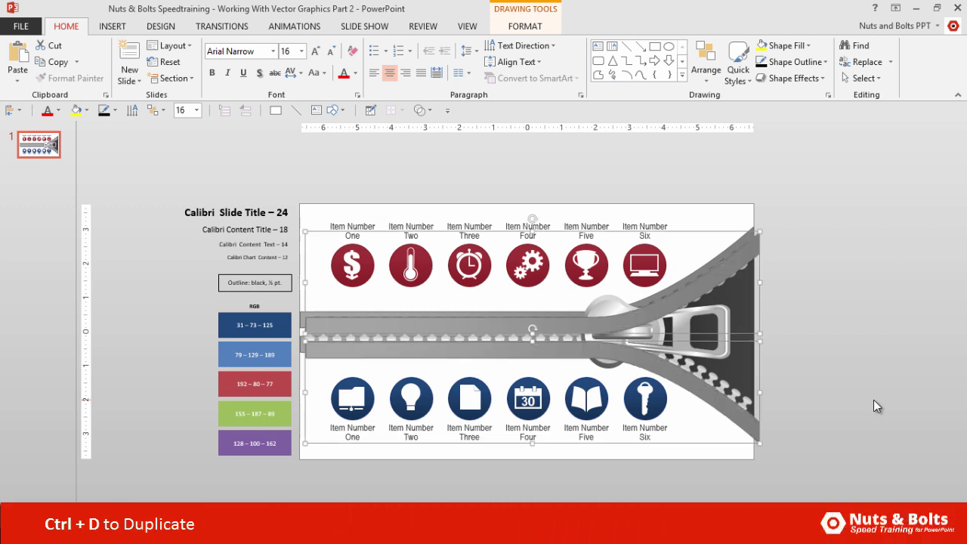
pyautogui.moveTo(659, 338); pyautogui.dragTo(596, 193)
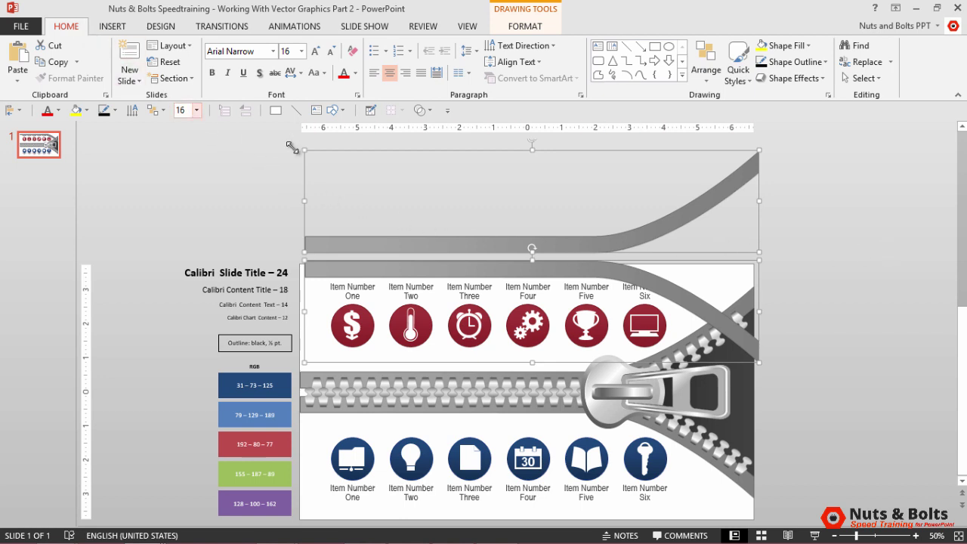
# Flip the two duplicated grey bands horizontally.
pyautogui.click(707, 60)
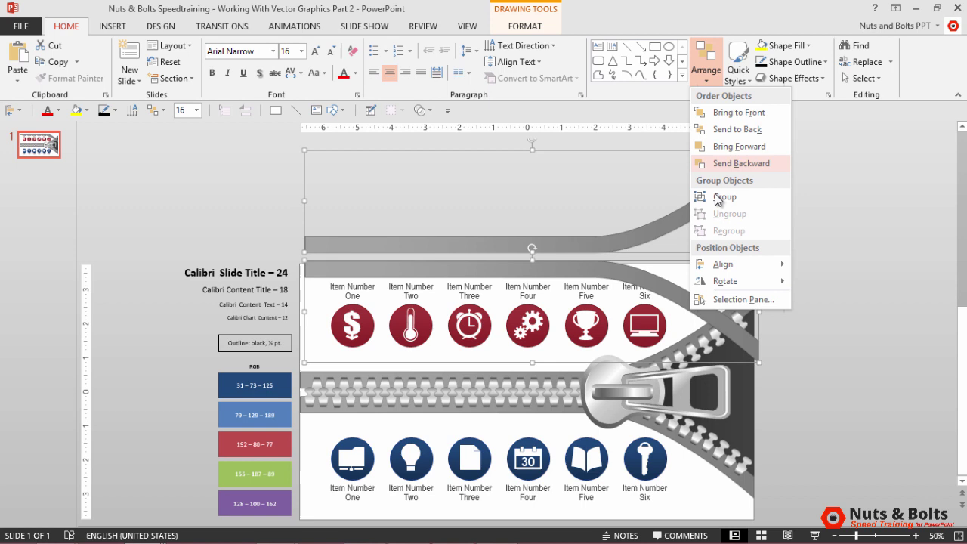
pyautogui.moveTo(725, 286)
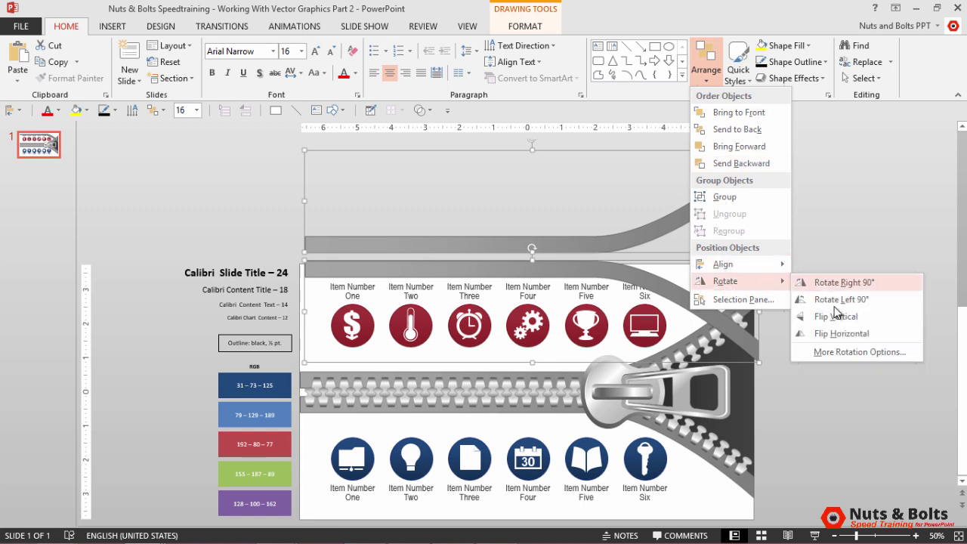
pyautogui.click(859, 335)
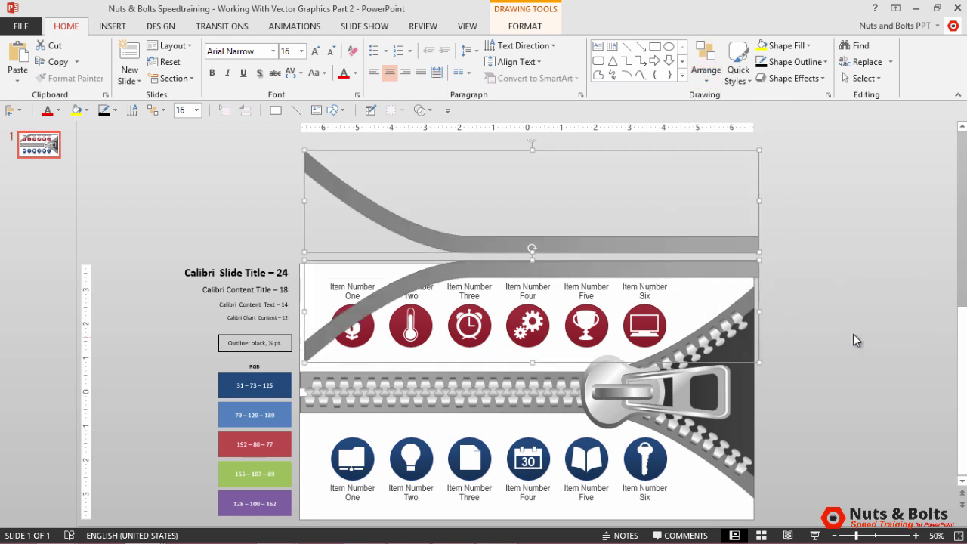
# Place the flipped bands beyond the slide's right edge so their ends line up with the original lower and upper bands.
pyautogui.scroll(-1, 853, 339)
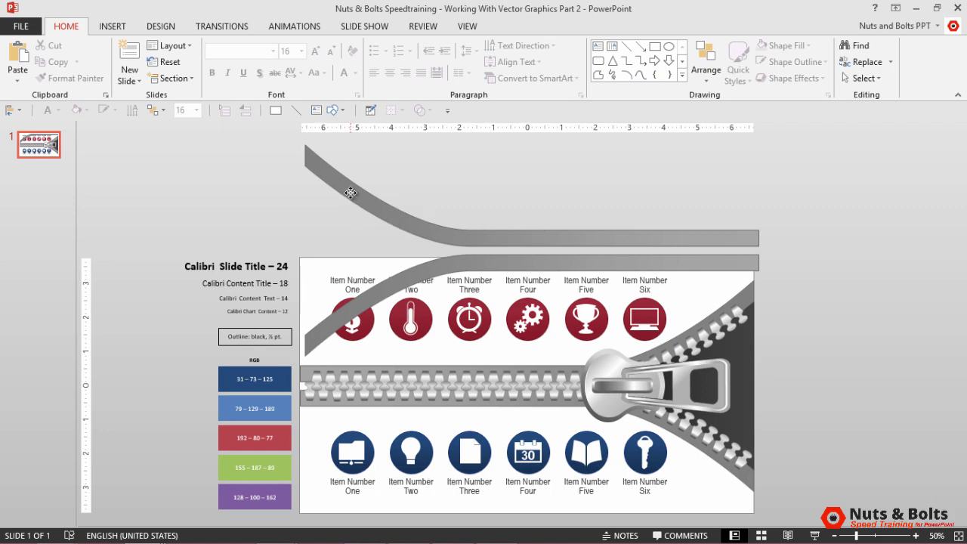
pyautogui.moveTo(350, 193)
pyautogui.mouseDown()
pyautogui.moveTo(600, 345)
pyautogui.moveTo(801, 487)
pyautogui.mouseUp()
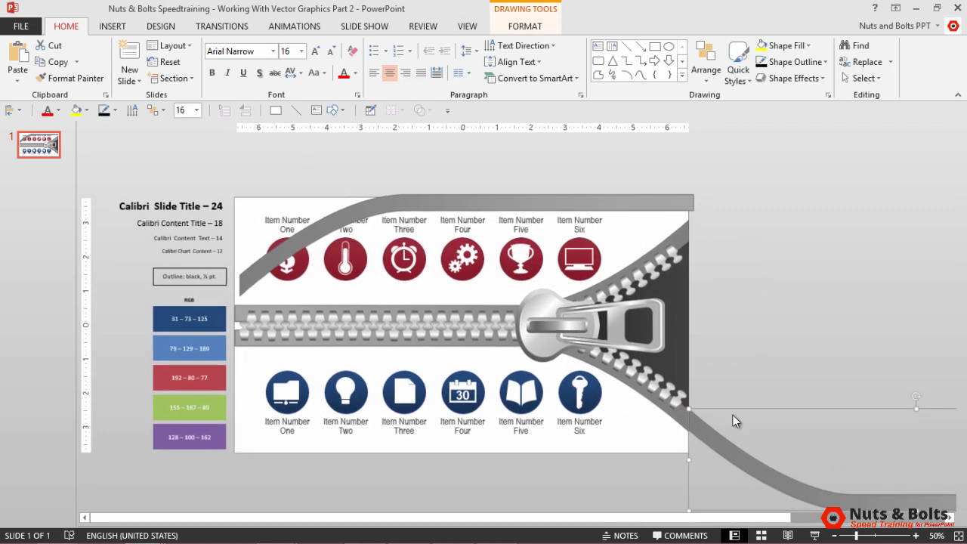
pyautogui.moveTo(329, 215); pyautogui.dragTo(773, 163)
pyautogui.moveTo(694, 425); pyautogui.dragTo(693, 424)
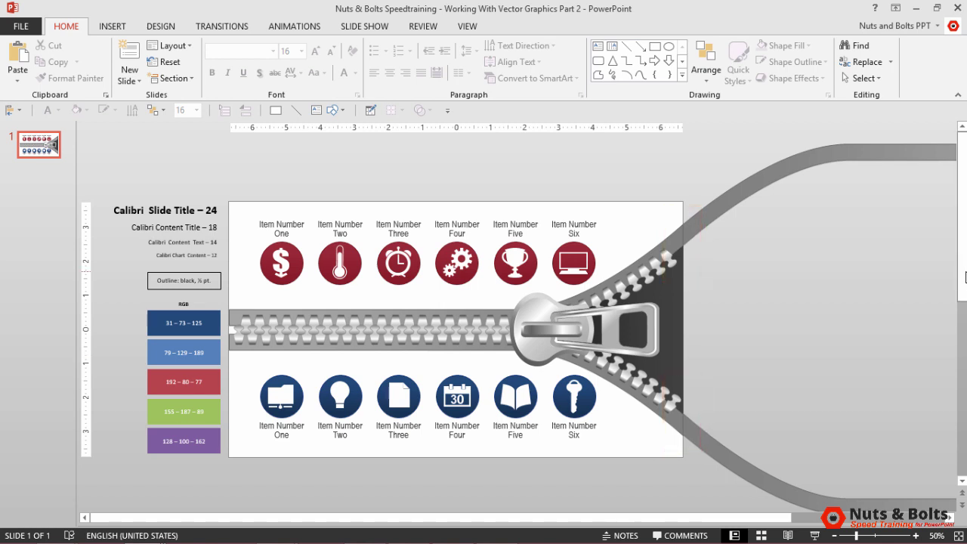
# Merge the original upper zipper band and its adjoining flipped copy into a single shape.
pyautogui.press('shift')
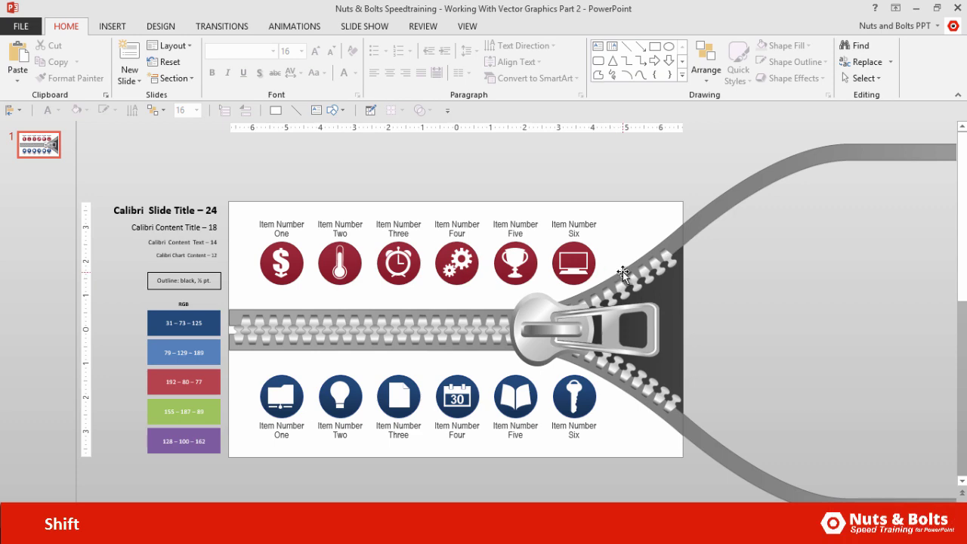
pyautogui.keyDown('shift'); pyautogui.click(623, 273); pyautogui.keyUp('shift')
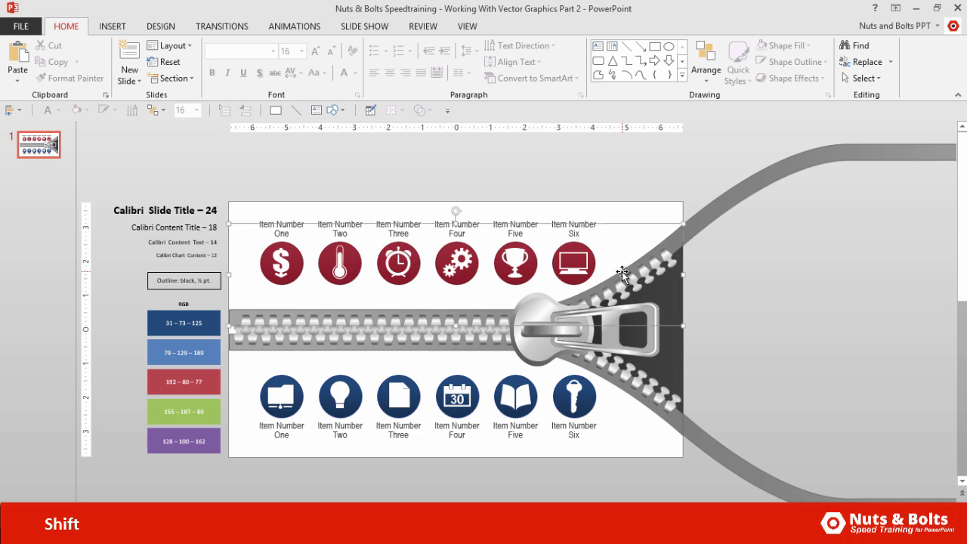
pyautogui.keyDown('shift'); pyautogui.click(749, 189); pyautogui.keyUp('shift')
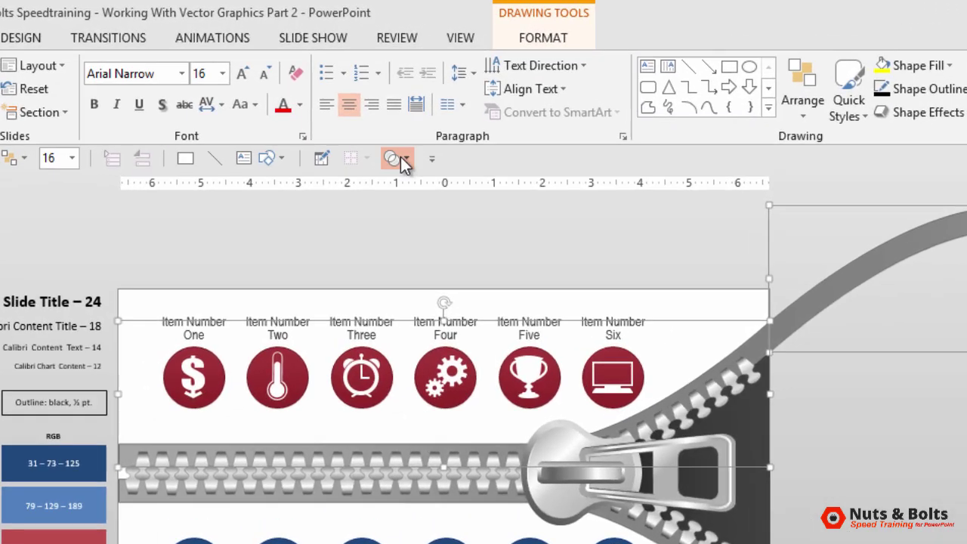
pyautogui.click(425, 110)
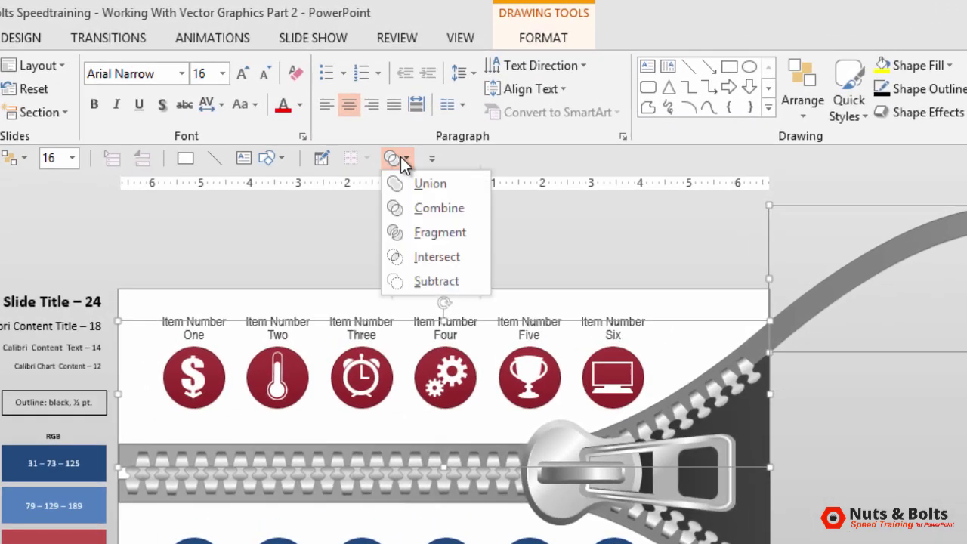
pyautogui.click(456, 209)
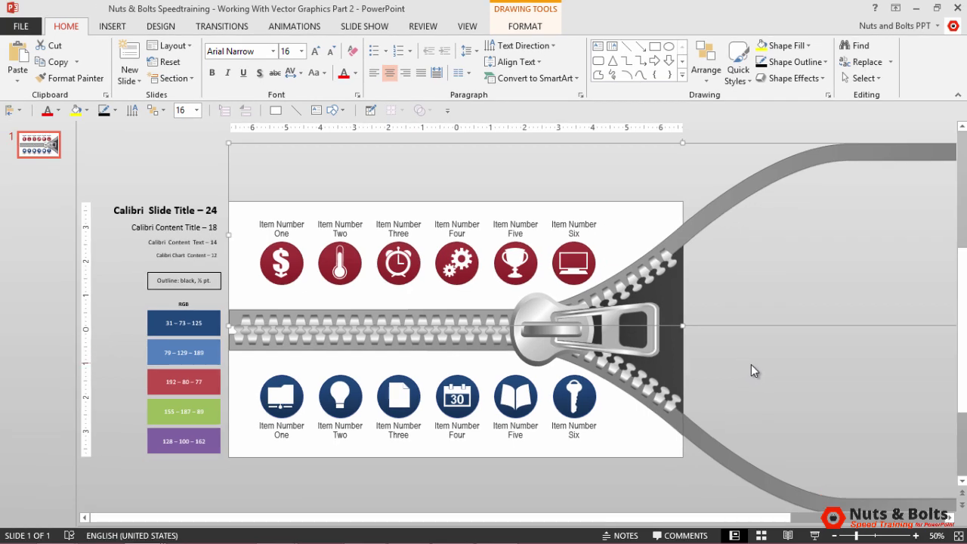
# Union the original lower zipper band with its adjoining flipped copy.
pyautogui.click(740, 462)
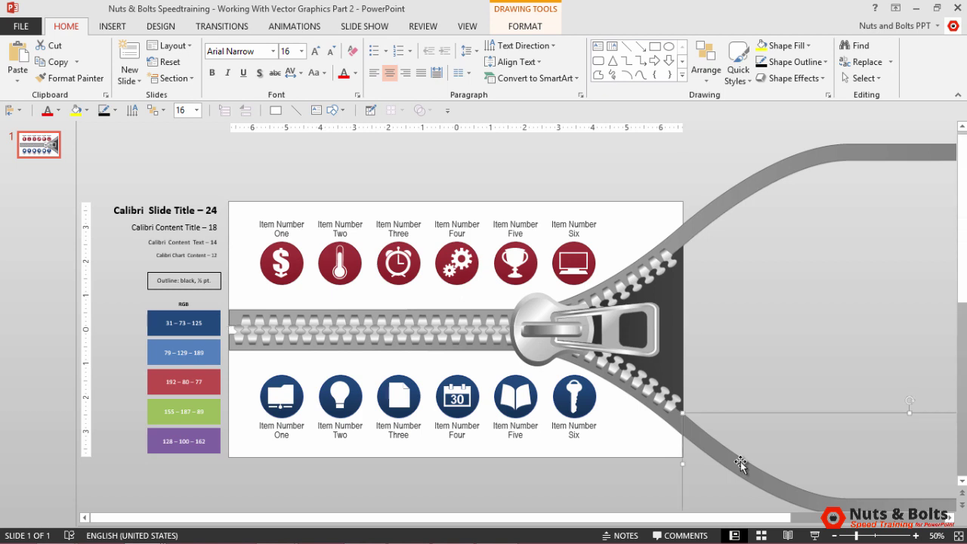
pyautogui.keyDown('shift'); pyautogui.click(646, 410); pyautogui.keyUp('shift')
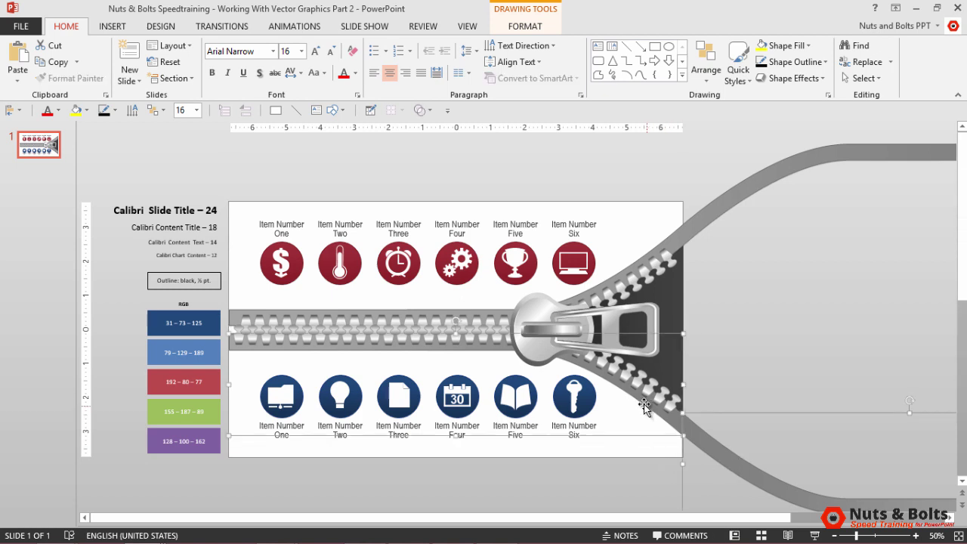
pyautogui.click(430, 111)
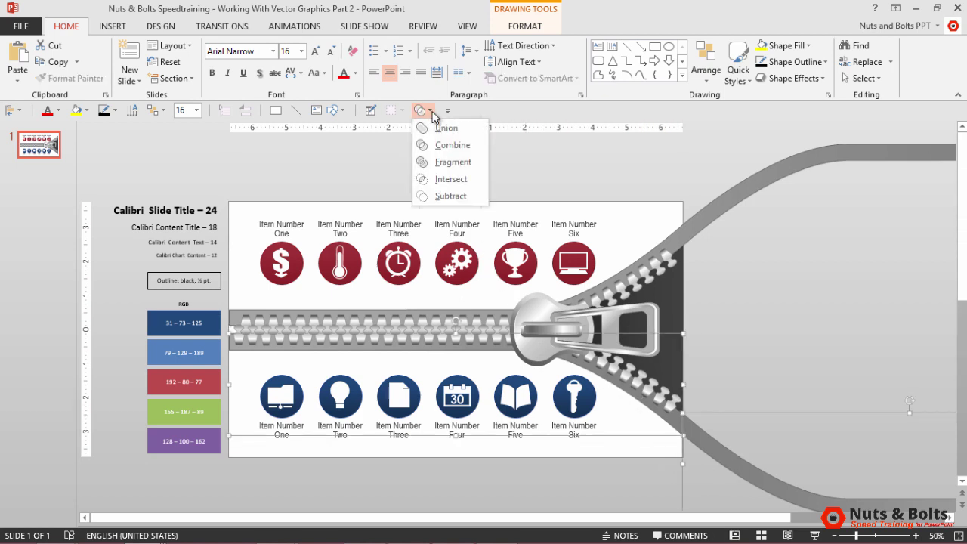
pyautogui.click(441, 132)
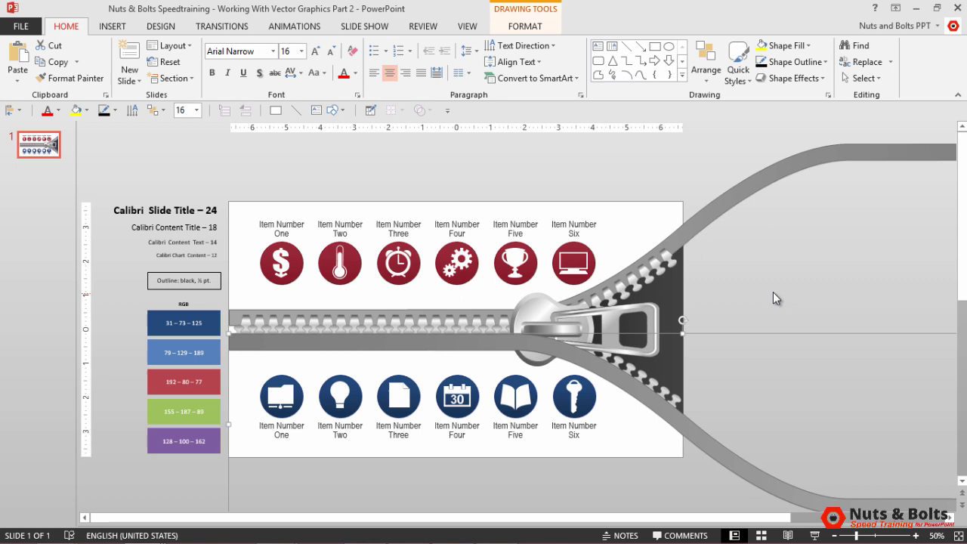
# Send the merged lower band to the back, behind the zipper teeth and slider.
pyautogui.press('alt')
pyautogui.press('6')
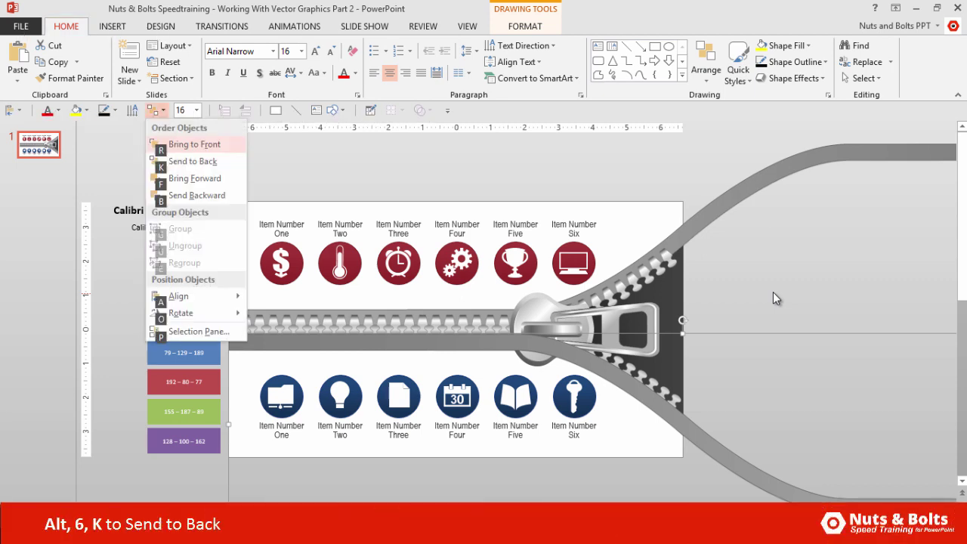
pyautogui.press('k')
pyautogui.press('Escape')
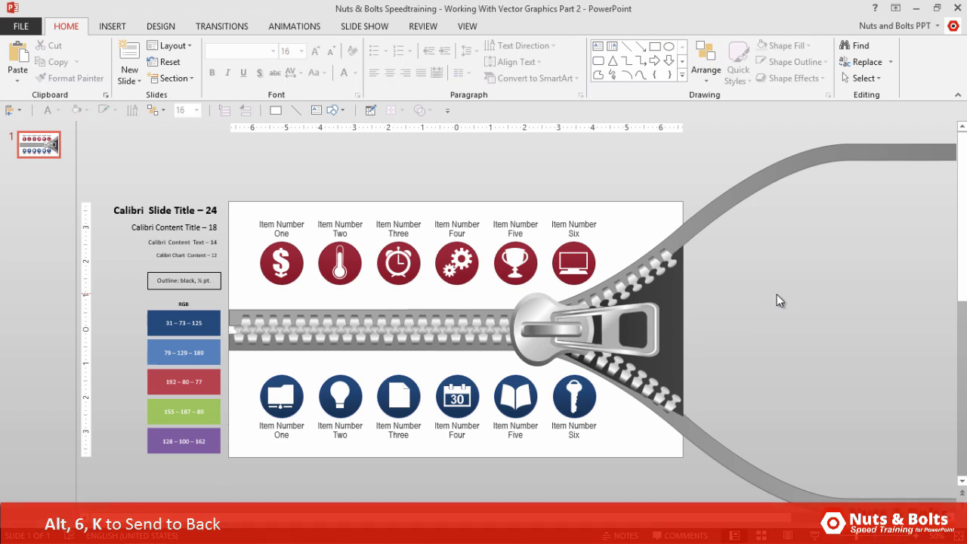
# Send the dark triangle inside the zipper opening to the back.
pyautogui.click(681, 324)
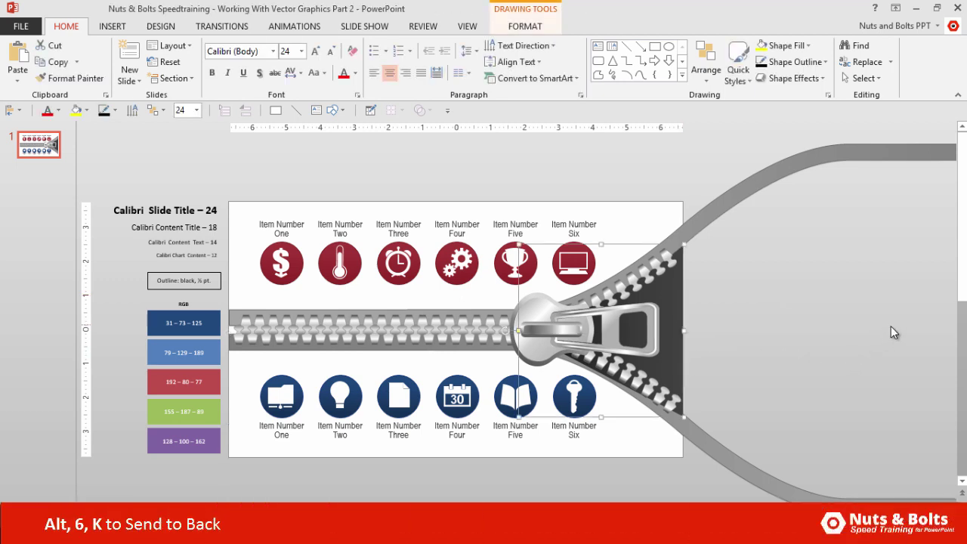
pyautogui.press('alt')
pyautogui.press('6')
pyautogui.press('k')
pyautogui.press('Escape')
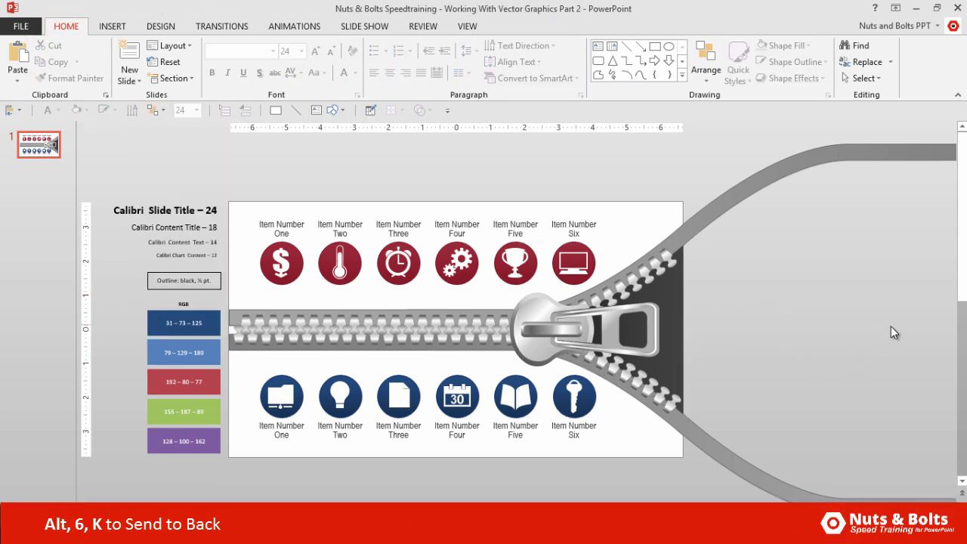
# Stretch the dark triangle horizontally to the right until it reaches the far ends of the extended bands.
pyautogui.click(684, 336)
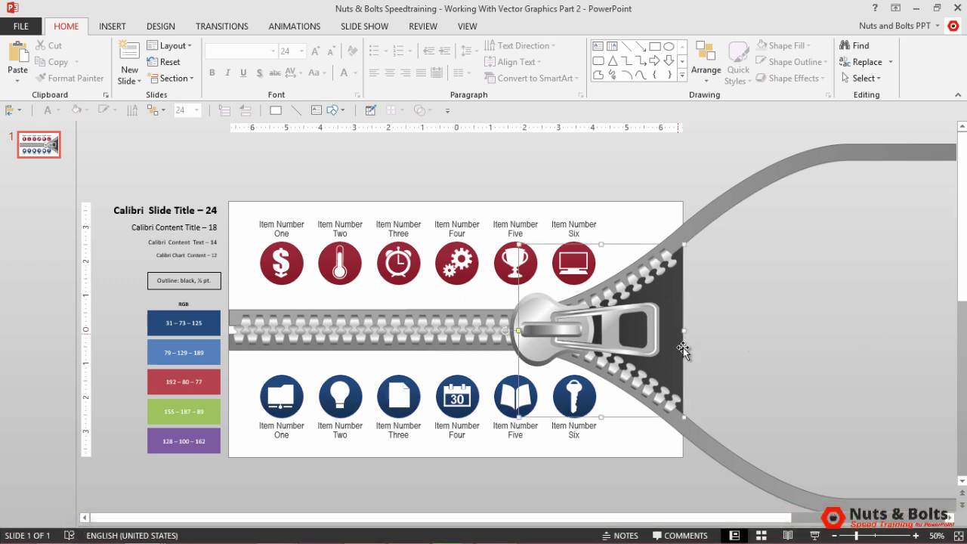
pyautogui.click(808, 518)
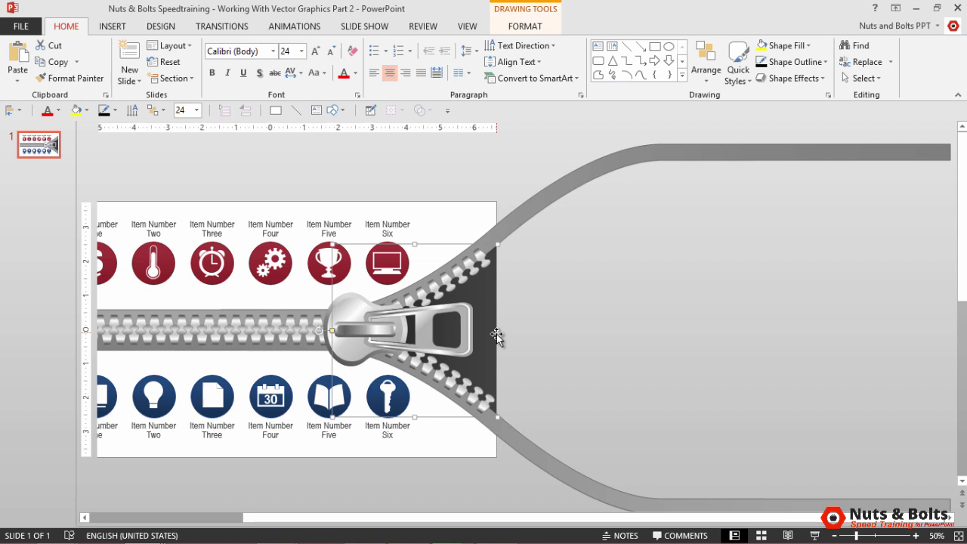
pyautogui.moveTo(497, 333); pyautogui.dragTo(947, 377)
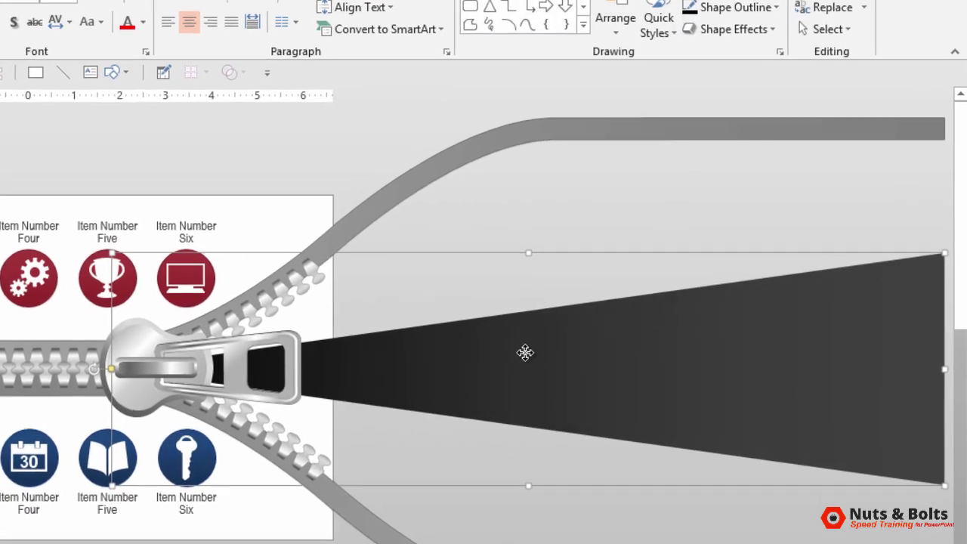
# Enter point editing on the dark triangle and add three points along its upper edge.
pyautogui.rightClick(638, 318)
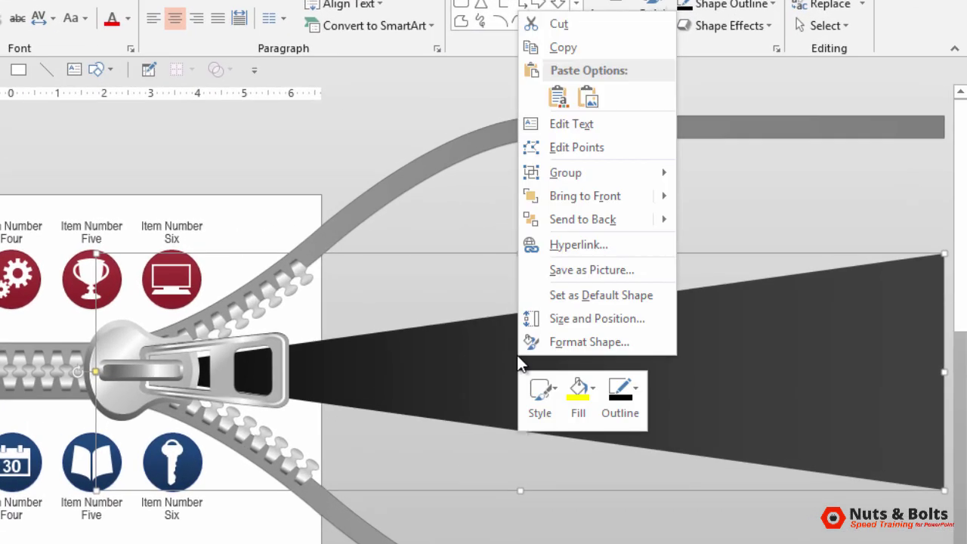
pyautogui.click(639, 148)
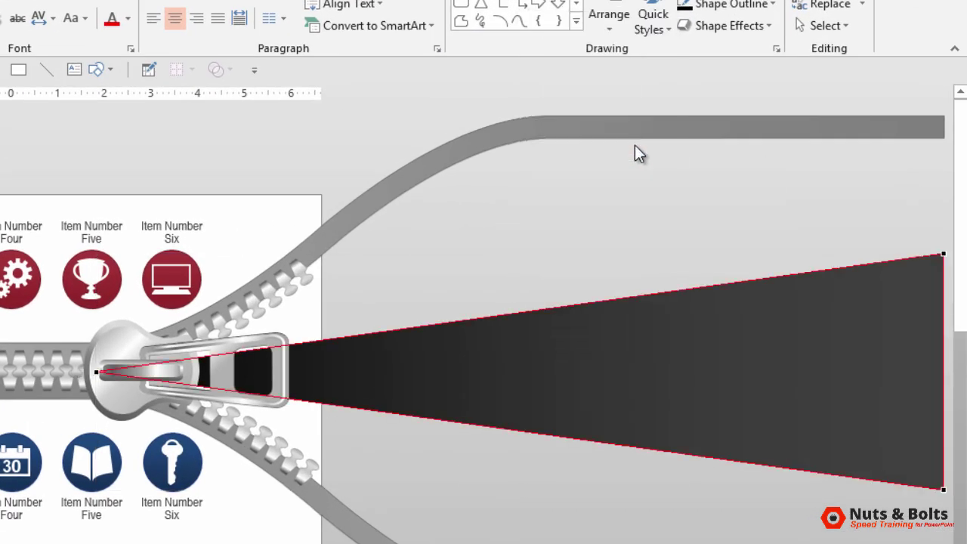
pyautogui.keyDown('ctrl'); pyautogui.click(464, 320); pyautogui.keyUp('ctrl')
pyautogui.keyDown('ctrl'); pyautogui.click(688, 289); pyautogui.keyUp('ctrl')
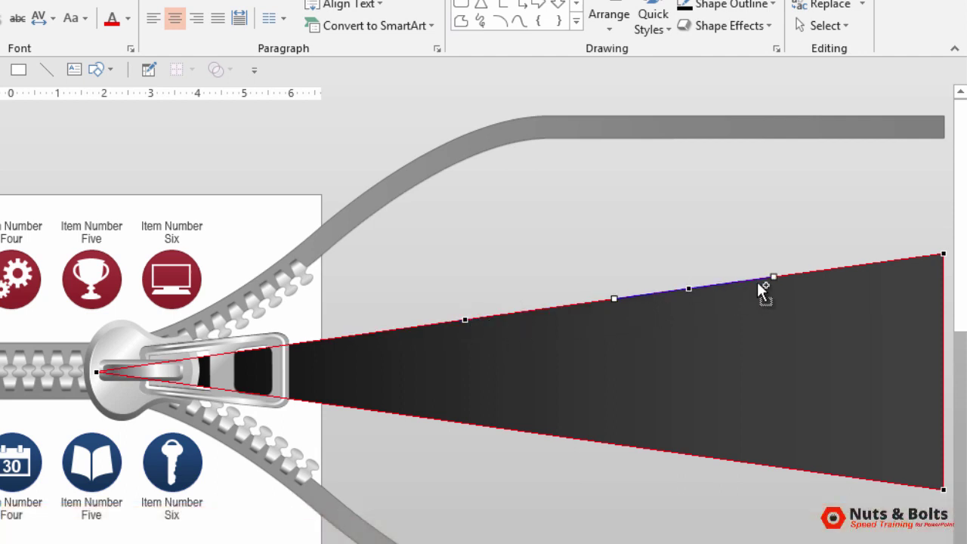
pyautogui.keyDown('ctrl'); pyautogui.click(831, 269); pyautogui.keyUp('ctrl')
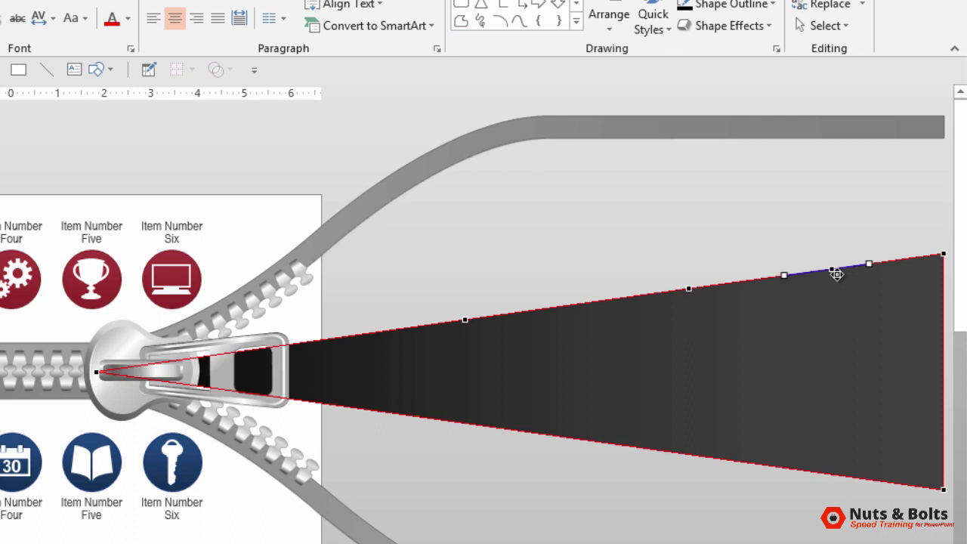
# Reshape the dark shape by adding and moving points along the upper and lower bands until it fills the whole zipper opening.
pyautogui.moveTo(830, 263); pyautogui.dragTo(836, 124)
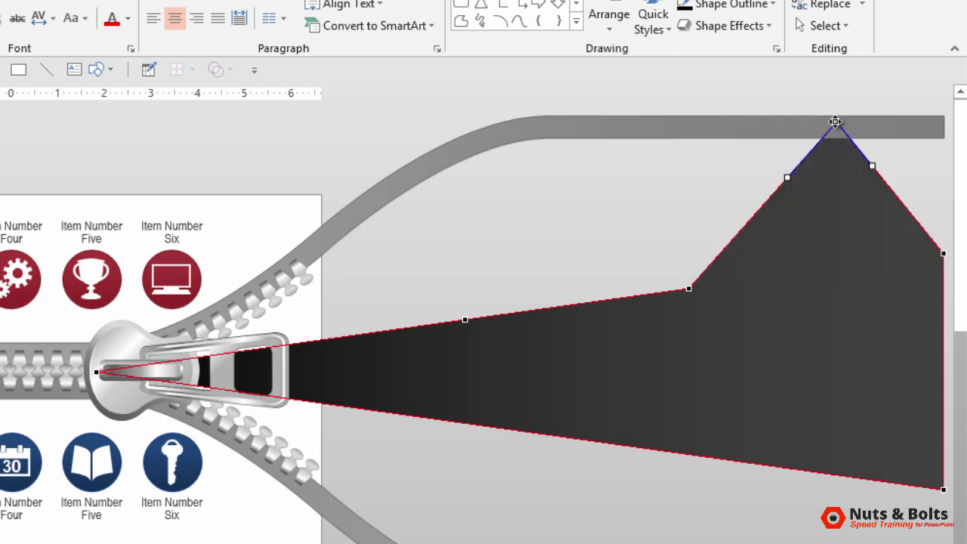
pyautogui.click(687, 285)
pyautogui.moveTo(687, 284); pyautogui.dragTo(626, 127)
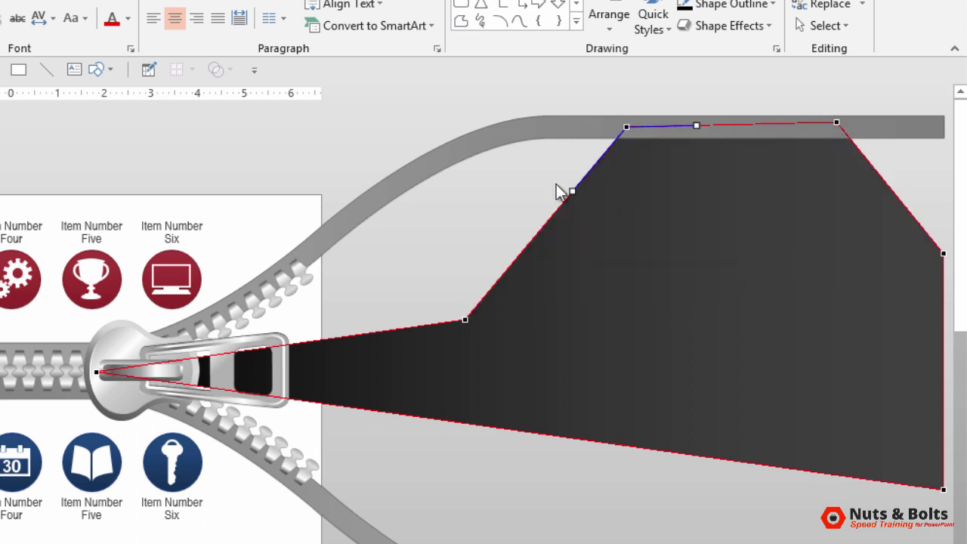
pyautogui.moveTo(466, 315); pyautogui.dragTo(335, 259)
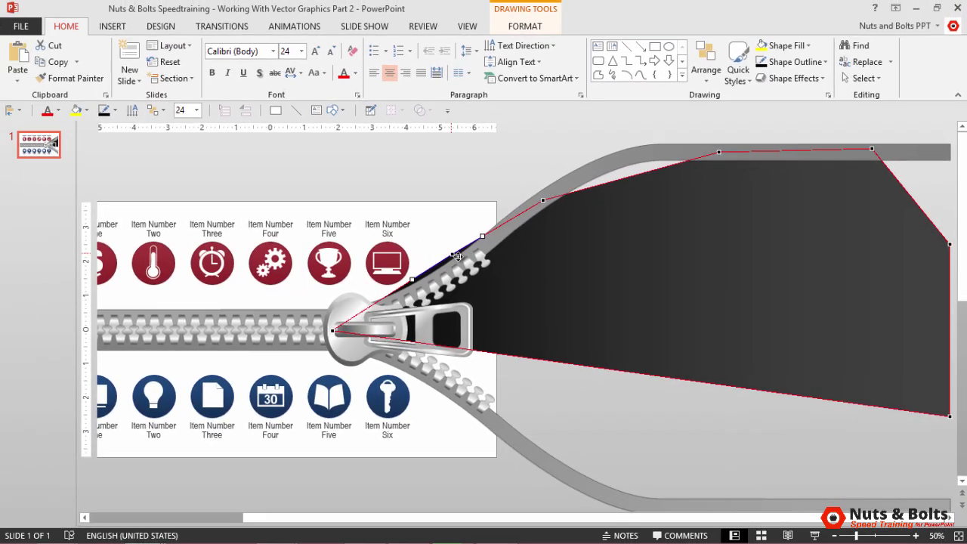
pyautogui.moveTo(457, 256); pyautogui.dragTo(456, 259)
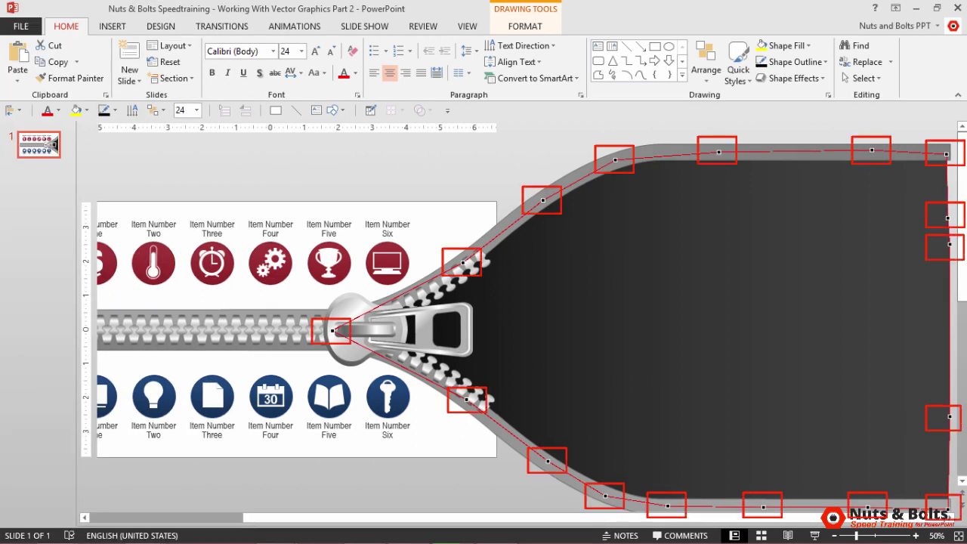
pyautogui.press('Escape')
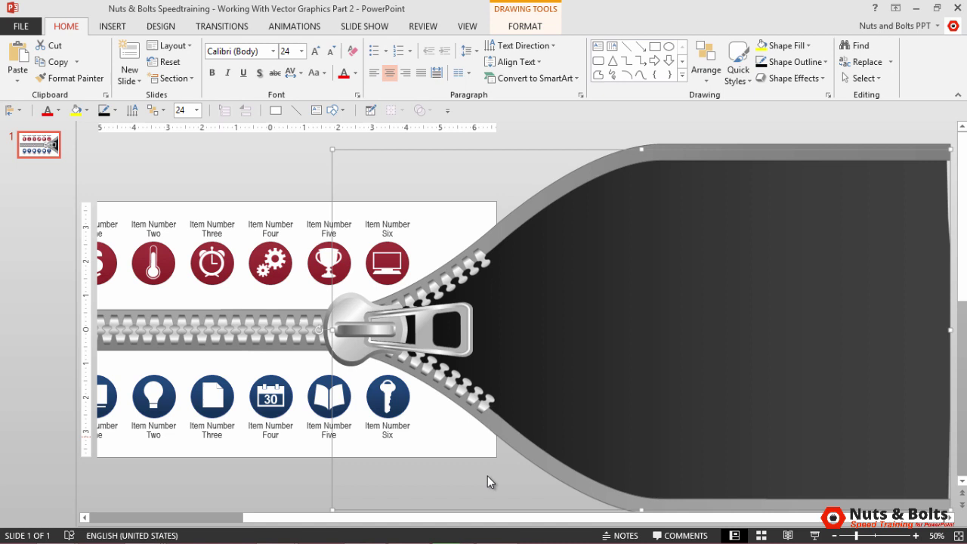
# Move the six red icons with their labels above the slide and the six blue icons with their labels below it.
pyautogui.moveTo(453, 523); pyautogui.dragTo(362, 522)
pyautogui.click(175, 228)
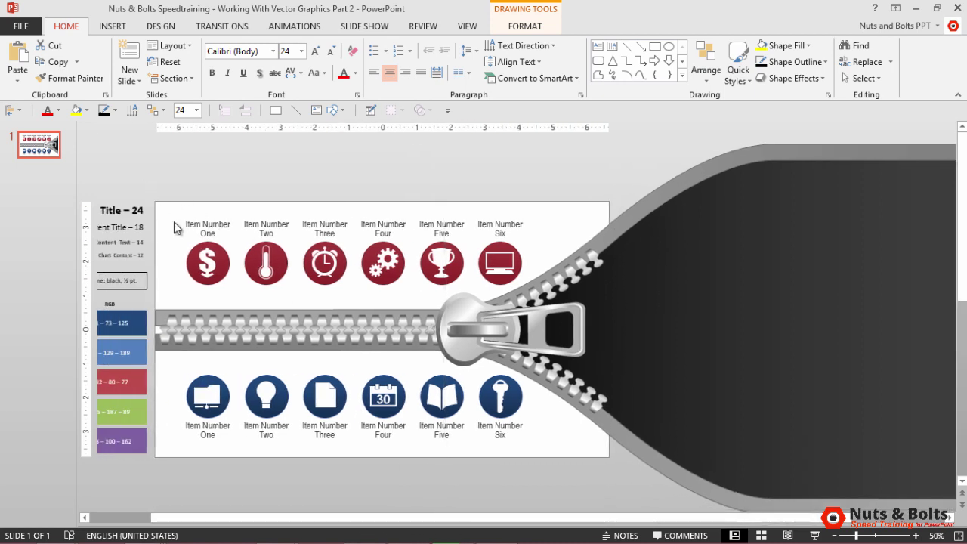
pyautogui.moveTo(140, 181); pyautogui.dragTo(518, 284)
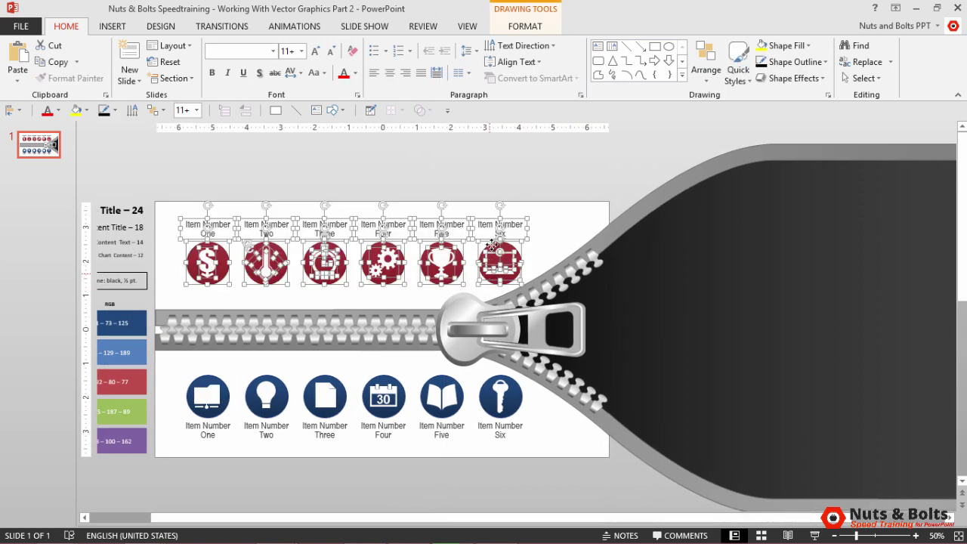
pyautogui.moveTo(492, 246); pyautogui.dragTo(492, 148)
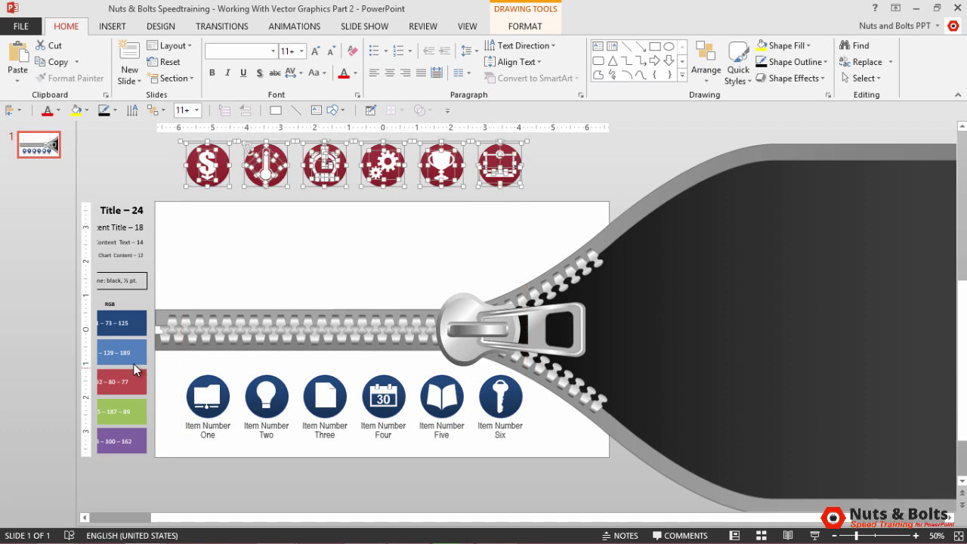
pyautogui.moveTo(135, 365)
pyautogui.mouseDown()
pyautogui.moveTo(509, 441)
pyautogui.moveTo(557, 464)
pyautogui.moveTo(519, 473)
pyautogui.moveTo(529, 473)
pyautogui.moveTo(494, 543)
pyautogui.mouseUp()
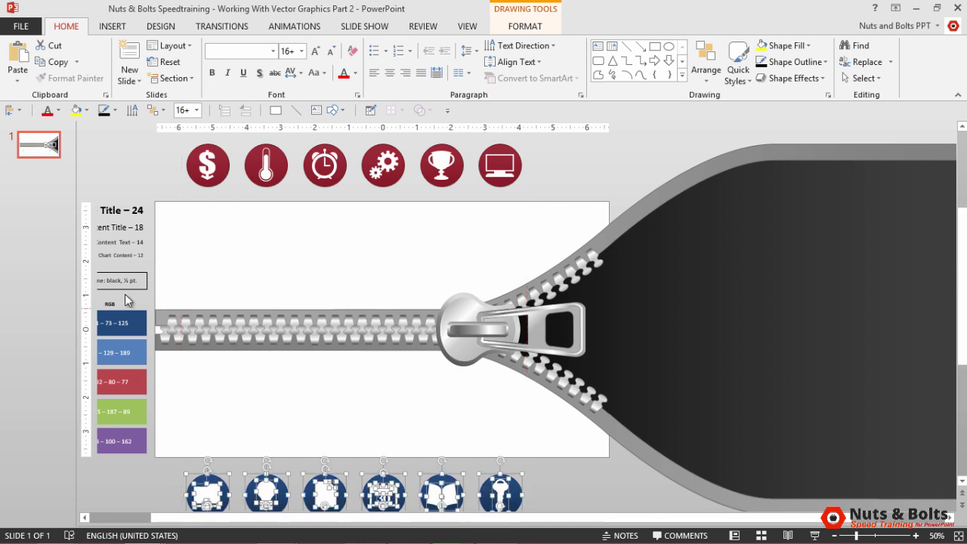
# Select the whole zipper with its bands and dark opening and shift it horizontally until the slider sits near the slide's left edge.
pyautogui.moveTo(127, 246); pyautogui.dragTo(648, 431)
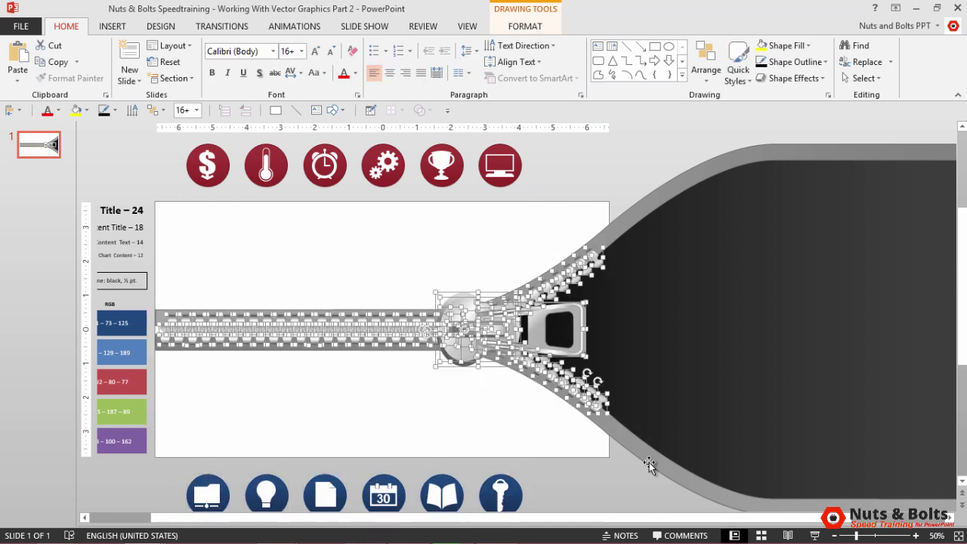
pyautogui.keyDown('shift'); pyautogui.click(686, 306); pyautogui.keyUp('shift')
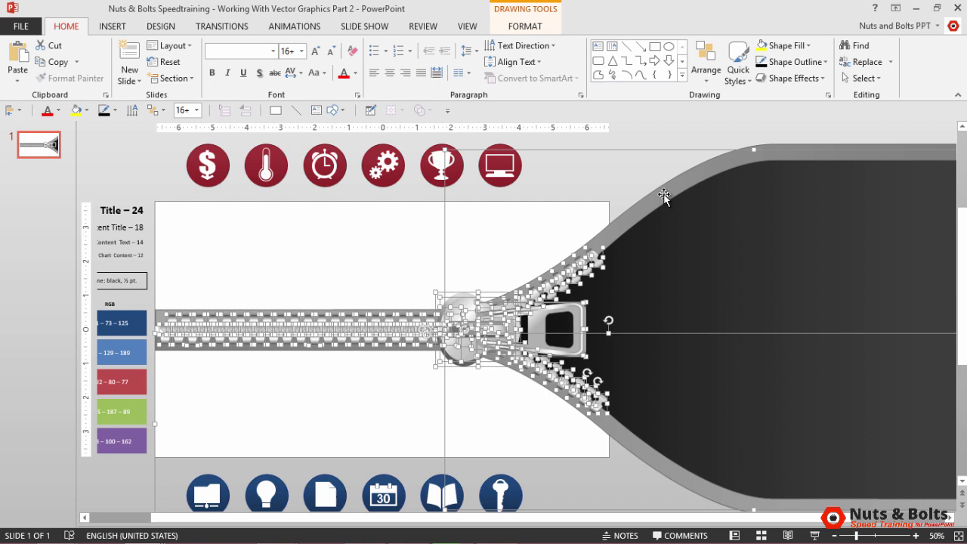
pyautogui.moveTo(774, 280); pyautogui.dragTo(533, 301)
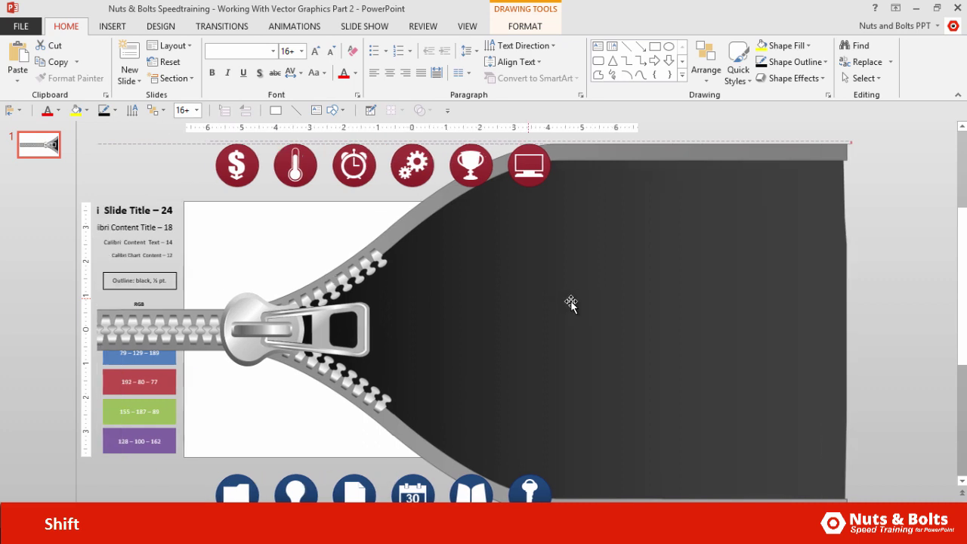
pyautogui.press('Escape')
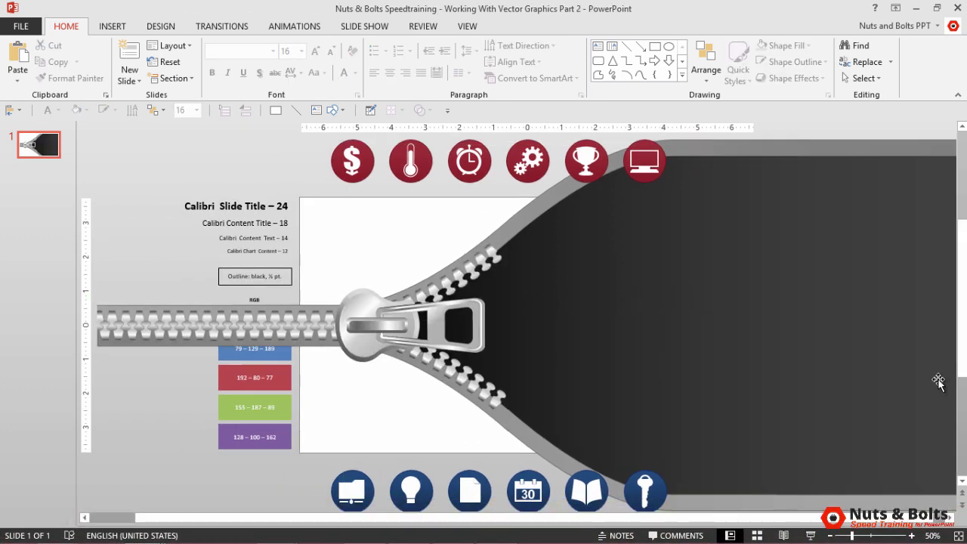
# Duplicate the second-to-last tooth on the upper band and place the copy exactly over the last tooth.
pyautogui.press('ctrl')
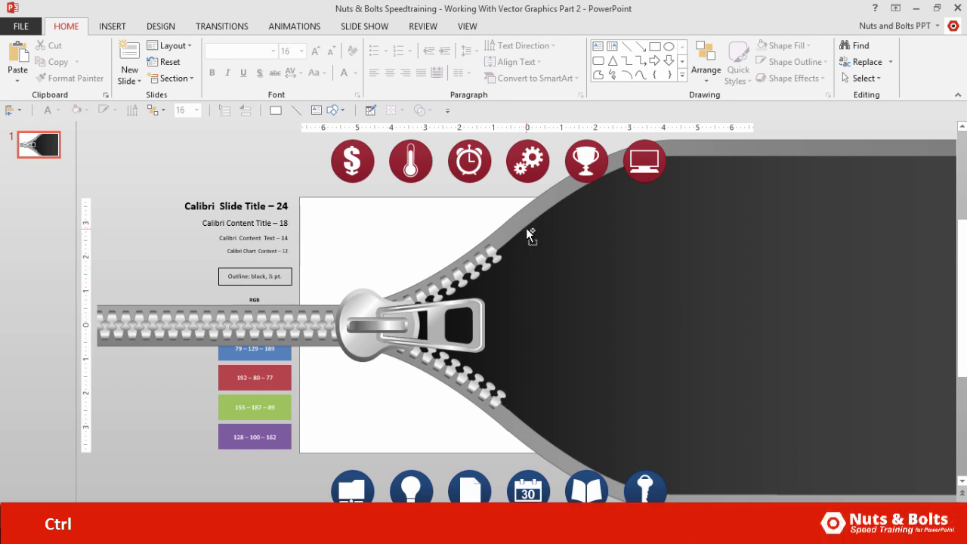
pyautogui.scroll(5, 525, 228)
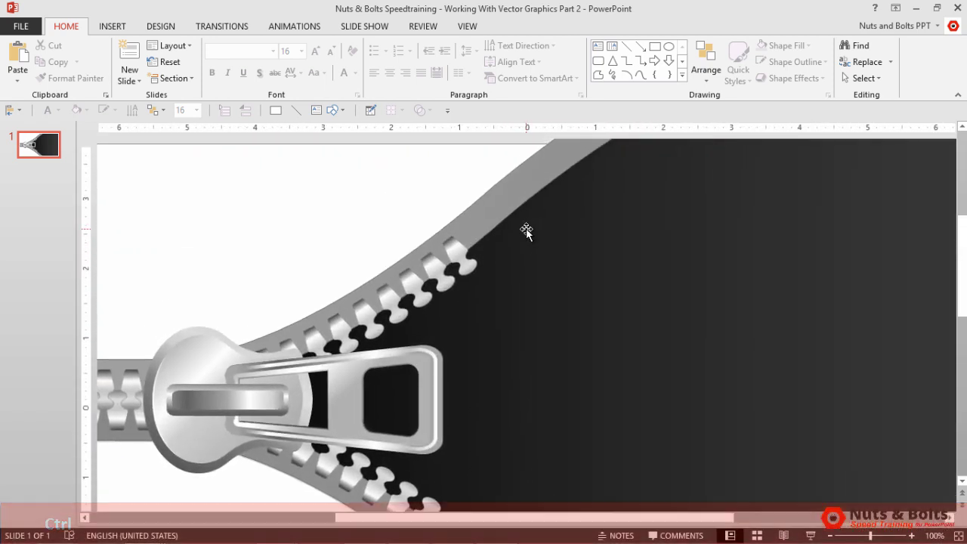
pyautogui.scroll(1, 526, 228)
pyautogui.click(438, 290)
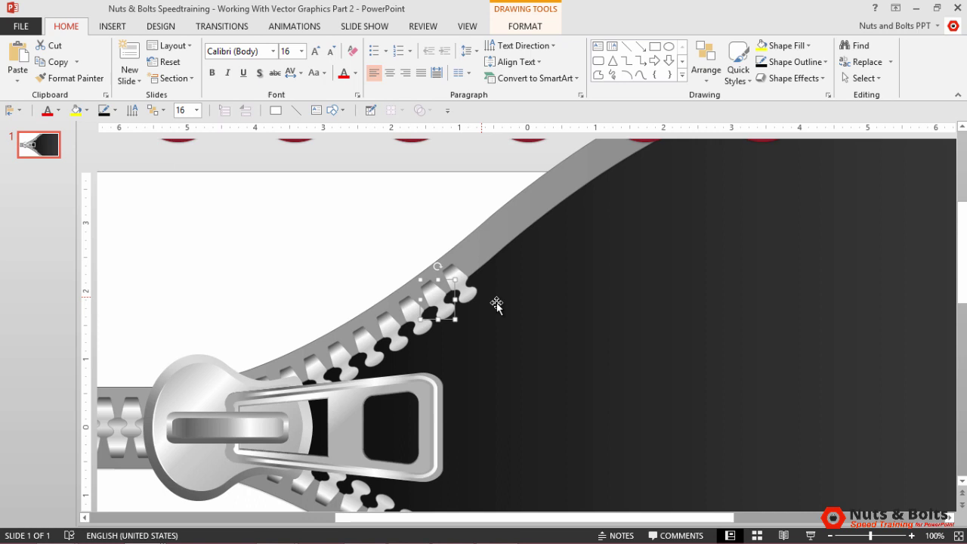
pyautogui.hotkey('ctrl', 'd')
pyautogui.moveTo(447, 309); pyautogui.dragTo(458, 282)
pyautogui.moveTo(458, 281); pyautogui.dragTo(458, 282)
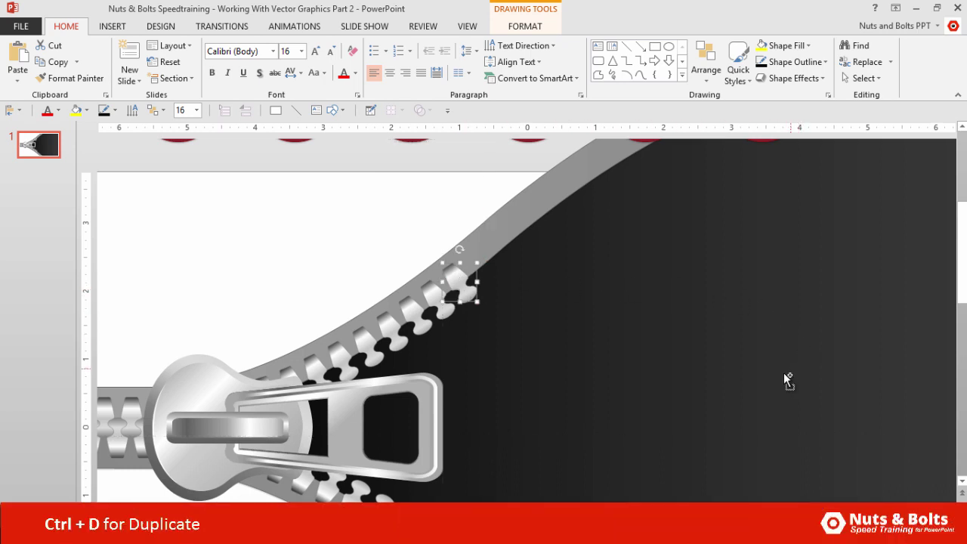
# Repeat the spaced duplication six times to continue the row of teeth along the upper band.
pyautogui.hotkey('ctrl', 'd')
pyautogui.hotkey('ctrl', 'd')
pyautogui.hotkey('ctrl', 'd')
pyautogui.hotkey('ctrl', 'd')
pyautogui.hotkey('ctrl', 'd')
pyautogui.hotkey('ctrl', 'd')
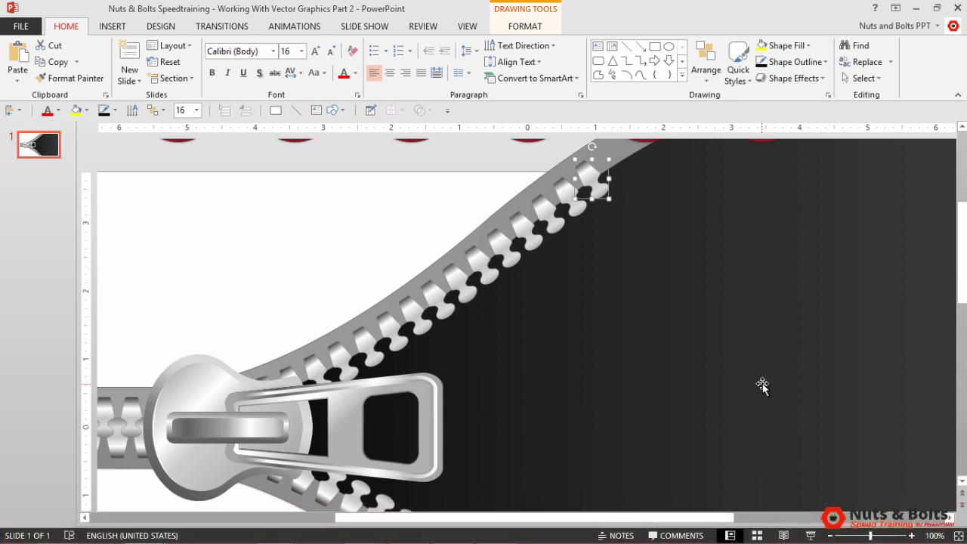
# Duplicate the second-to-last tooth on the lower band and align the copy over the last tooth there.
pyautogui.scroll(-3, 667, 334)
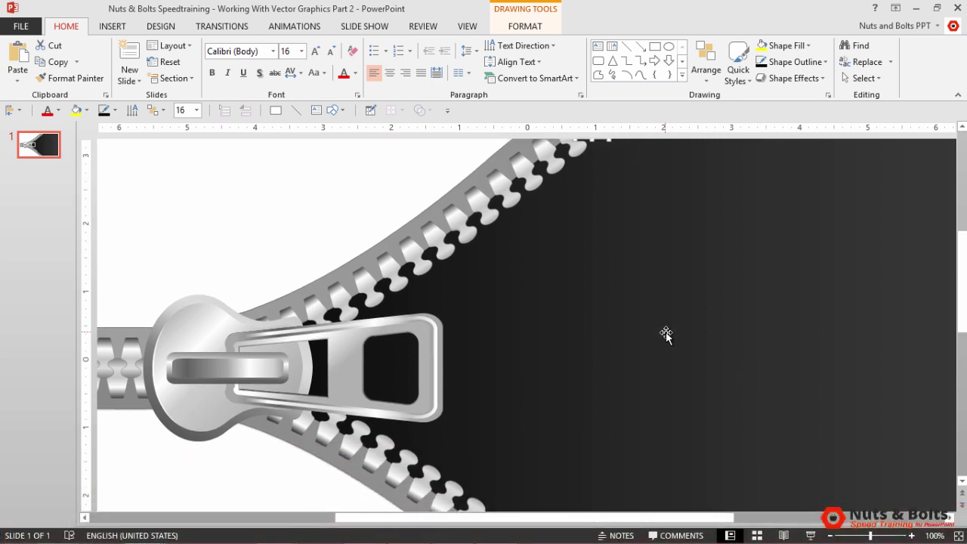
pyautogui.scroll(-1, 665, 335)
pyautogui.click(444, 323)
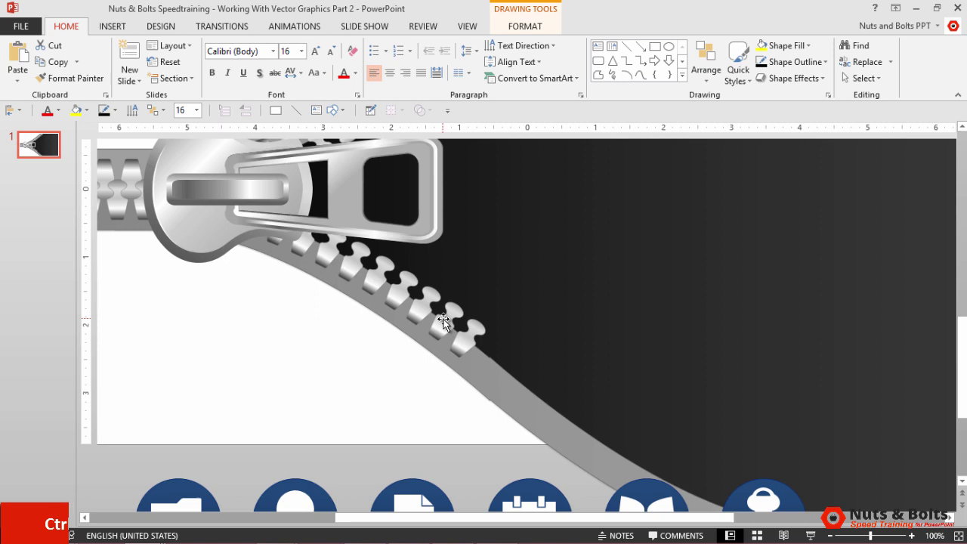
pyautogui.hotkey('ctrl', 'd')
pyautogui.hotkey('ctrl', 'd')
pyautogui.moveTo(451, 334); pyautogui.dragTo(459, 335)
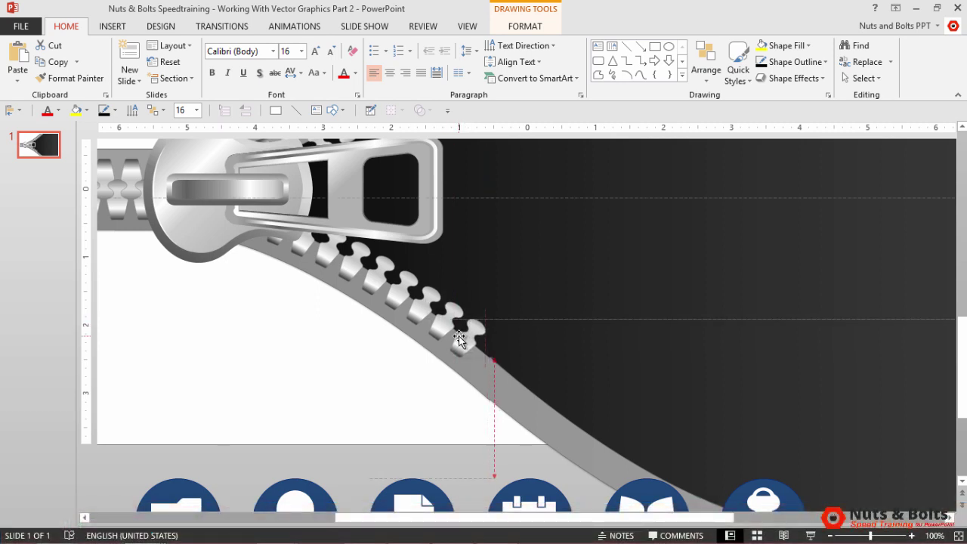
# Repeat the spaced duplication six times to extend the lower band's teeth, and clear the selection.
pyautogui.hotkey('ctrl', 'd')
pyautogui.hotkey('ctrl', 'd')
pyautogui.hotkey('ctrl', 'd')
pyautogui.hotkey('ctrl', 'd')
pyautogui.hotkey('ctrl', 'd')
pyautogui.hotkey('ctrl', 'd')
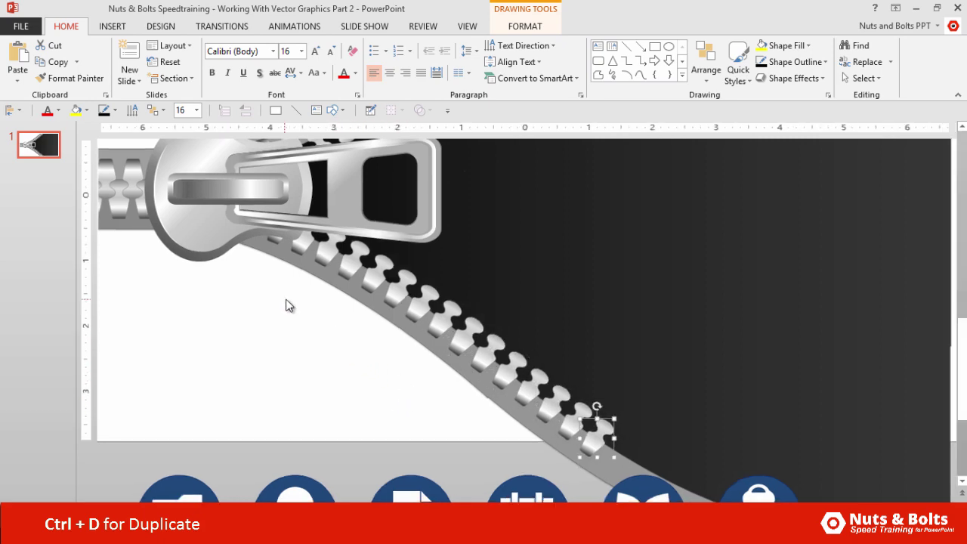
pyautogui.scroll(-5, 286, 305)
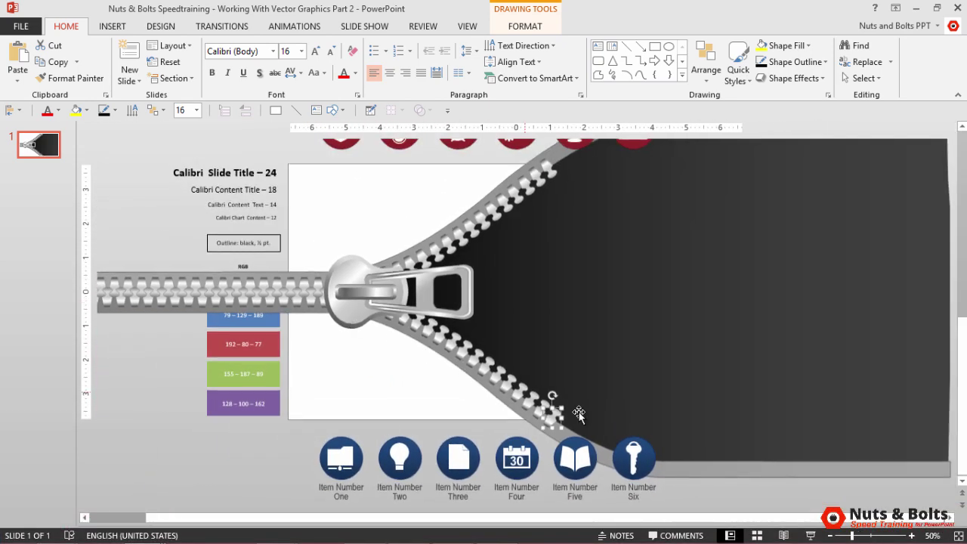
pyautogui.click(794, 495)
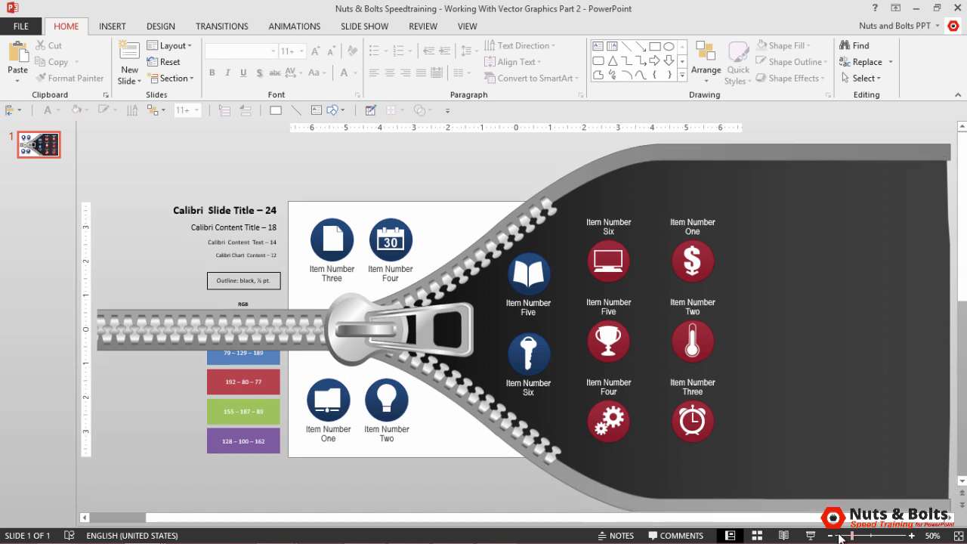
# Delete the zipper teeth that extend beyond the slide's left edge.
pyautogui.moveTo(714, 520); pyautogui.dragTo(263, 383)
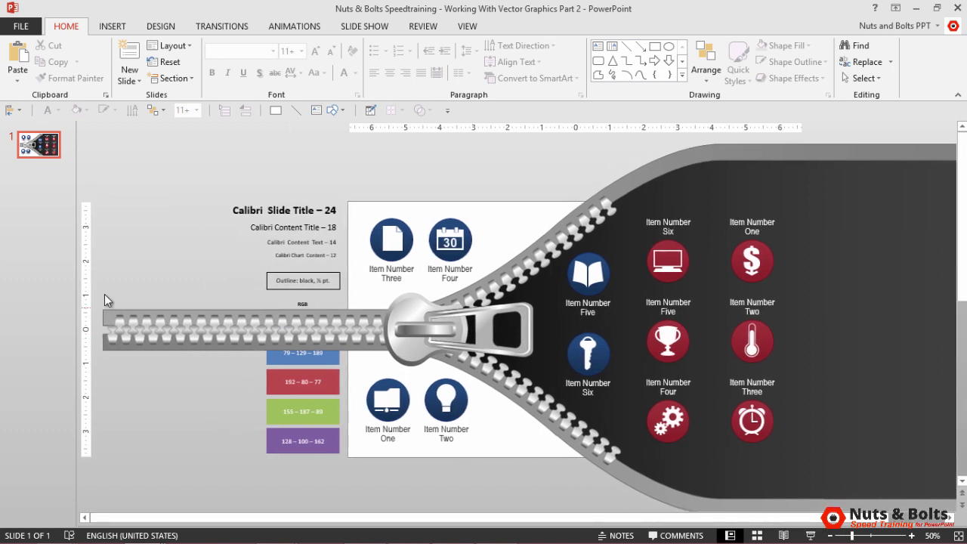
pyautogui.moveTo(99, 281)
pyautogui.mouseDown()
pyautogui.moveTo(211, 383)
pyautogui.moveTo(360, 402)
pyautogui.moveTo(349, 403)
pyautogui.mouseUp()
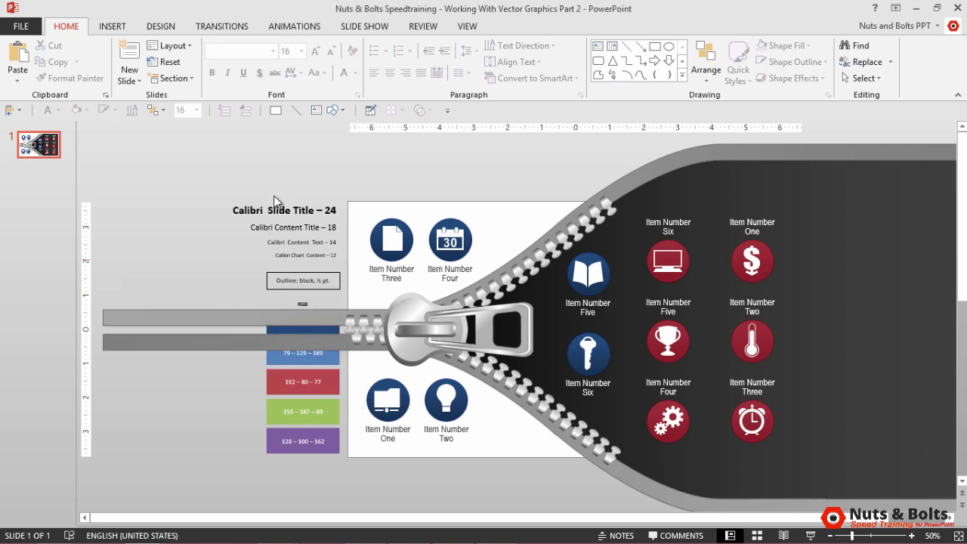
# Draw a rectangle covering the overhanging bands left of the slide and widen it to meet the slide's left edge.
pyautogui.click(276, 110)
pyautogui.moveTo(345, 167)
pyautogui.mouseDown()
pyautogui.moveTo(302, 368)
pyautogui.moveTo(225, 480)
pyautogui.moveTo(96, 496)
pyautogui.mouseUp()
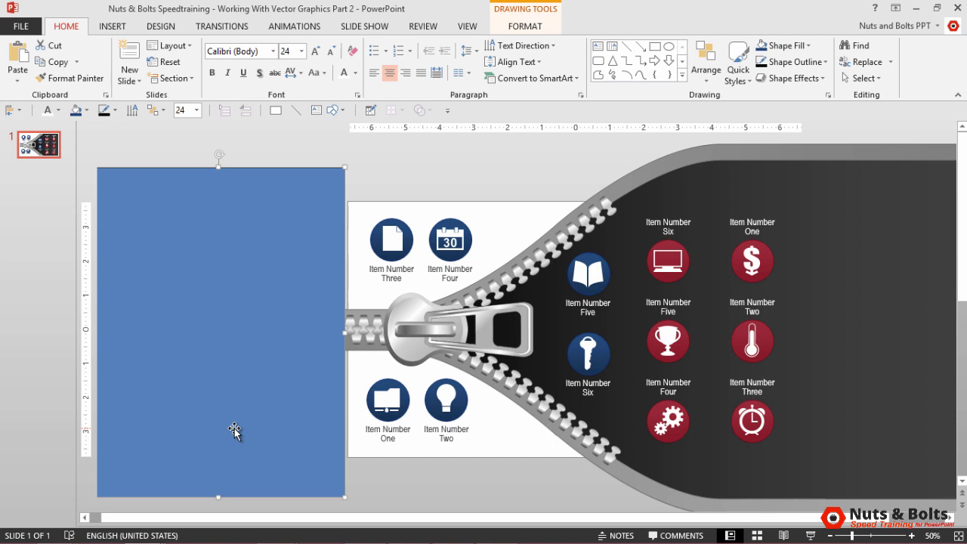
pyautogui.hotkey('shift', 'Right')
pyautogui.press('Right')
pyautogui.press('Left')
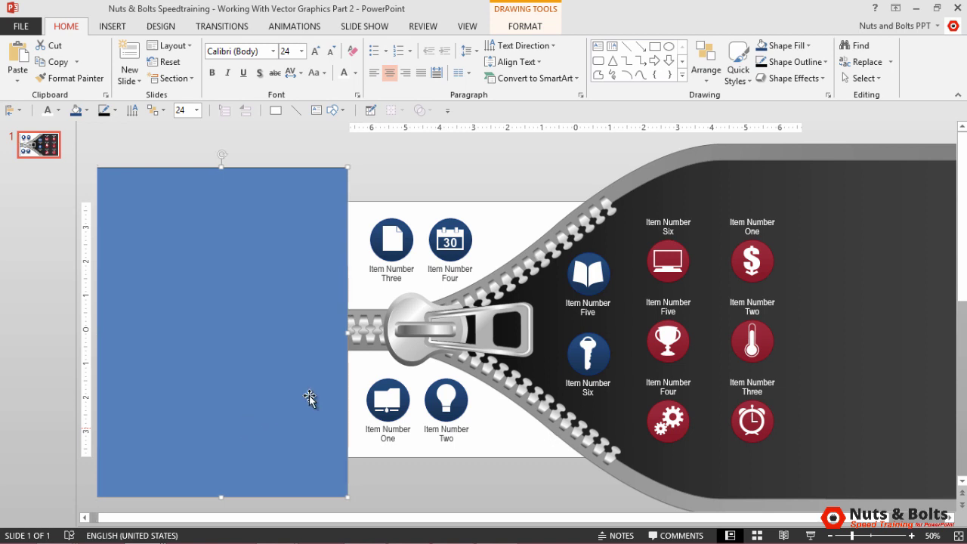
# Subtract the blue rectangle from the upper zipper band to trim its overhang at the slide's left edge.
pyautogui.keyDown('shift'); pyautogui.click(633, 175); pyautogui.keyUp('shift')
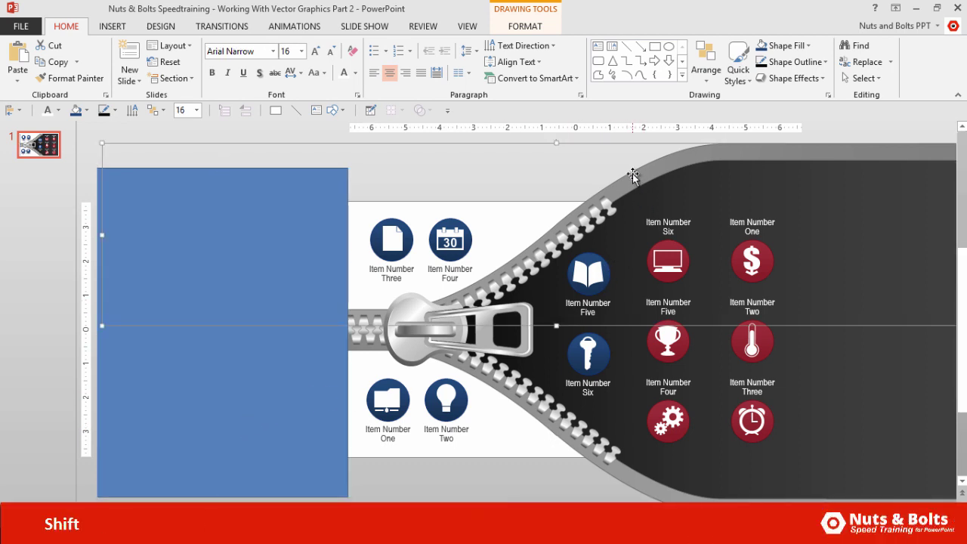
pyautogui.keyDown('shift'); pyautogui.click(245, 236); pyautogui.keyUp('shift')
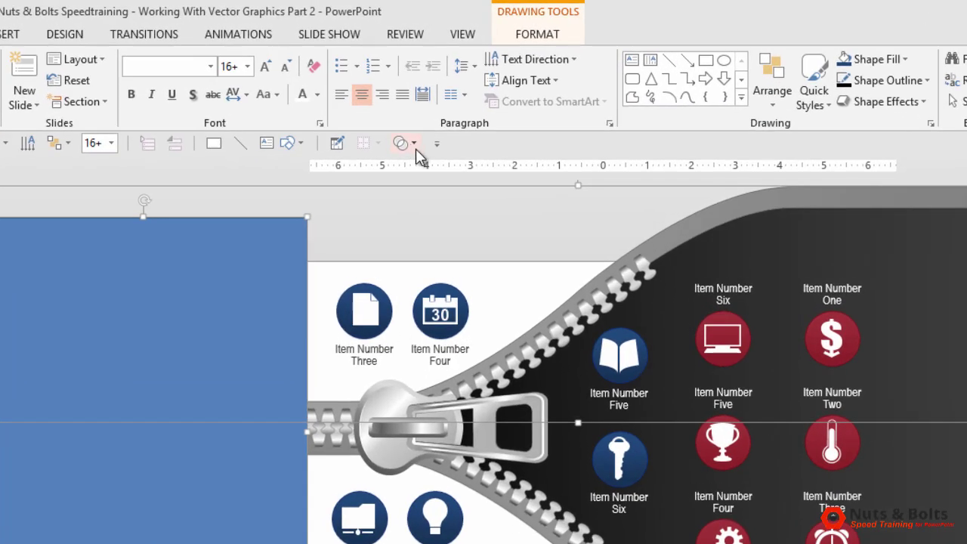
pyautogui.click(428, 110)
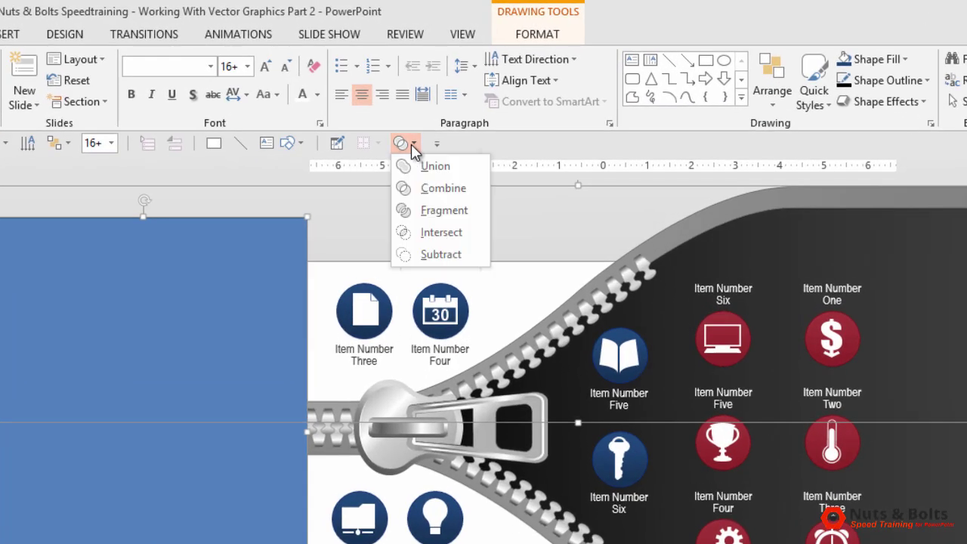
pyautogui.click(441, 232)
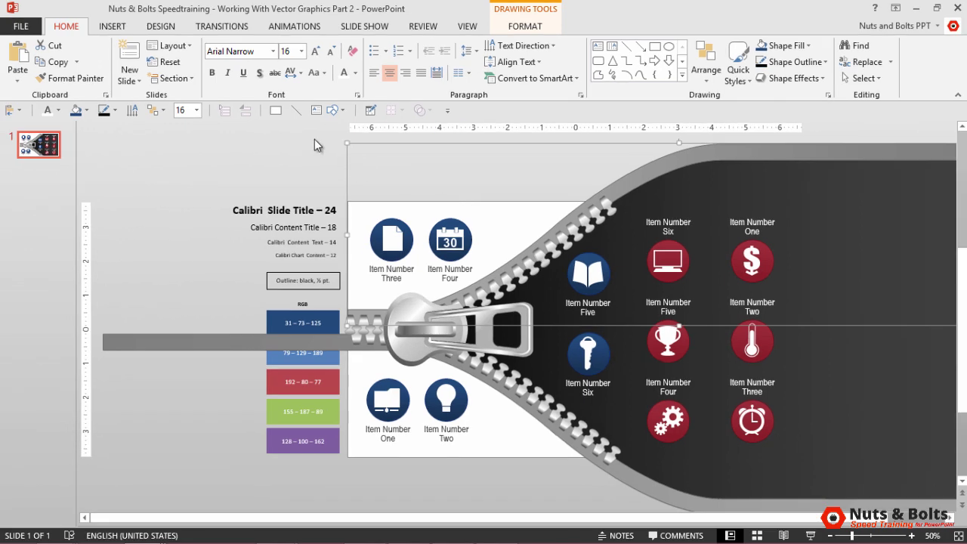
# Draw another rectangle over the lower band's overhang and adjust its width to meet the slide's left edge.
pyautogui.click(276, 111)
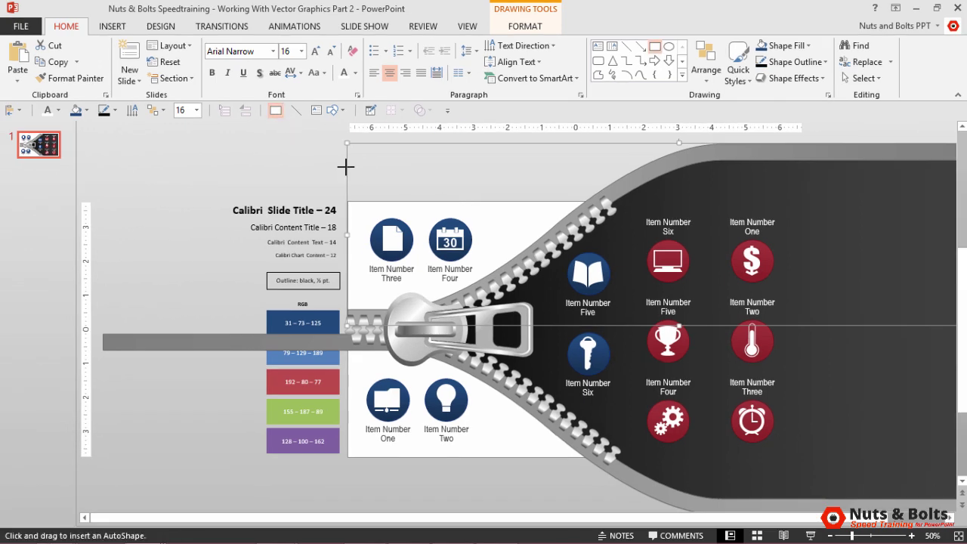
pyautogui.moveTo(345, 167); pyautogui.dragTo(73, 473)
pyautogui.hotkey('shift', 'Right')
pyautogui.hotkey('shift', 'Right')
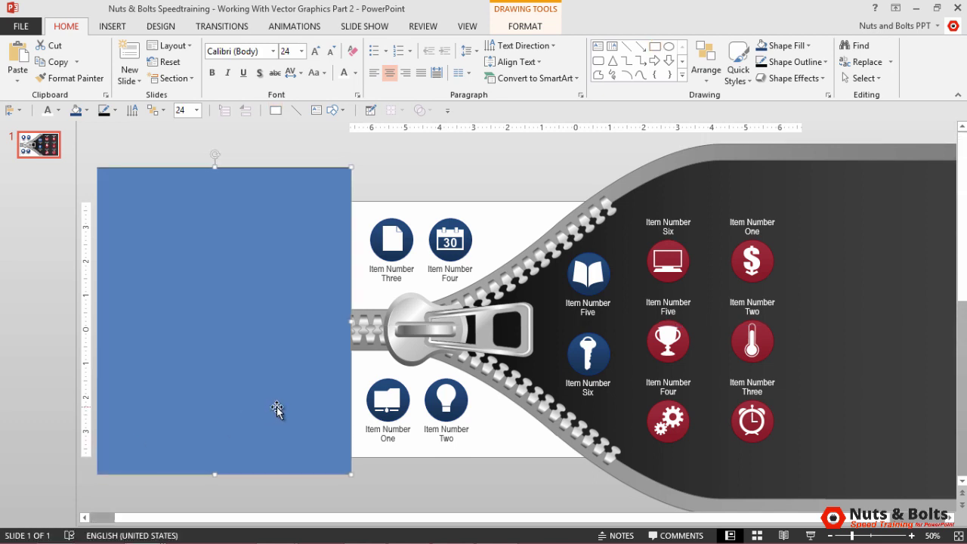
pyautogui.hotkey('shift', 'Left')
pyautogui.hotkey('shift', 'Left')
pyautogui.hotkey('shift', 'Left')
pyautogui.hotkey('shift', 'Right')
pyautogui.hotkey('shift', 'Right')
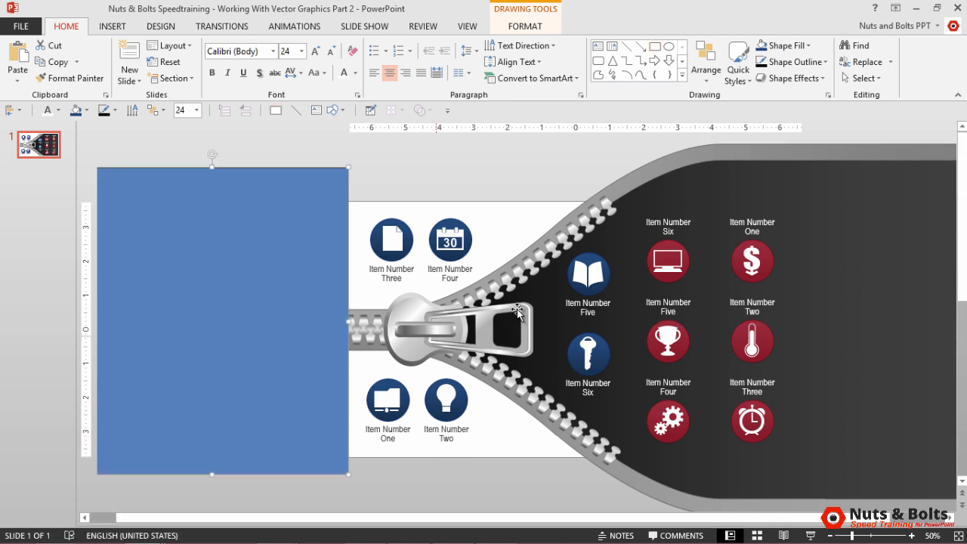
# Subtract the new rectangle from the lower zipper band to trim its overhang at the slide's left edge.
pyautogui.keyDown('shift'); pyautogui.click(630, 479); pyautogui.keyUp('shift')
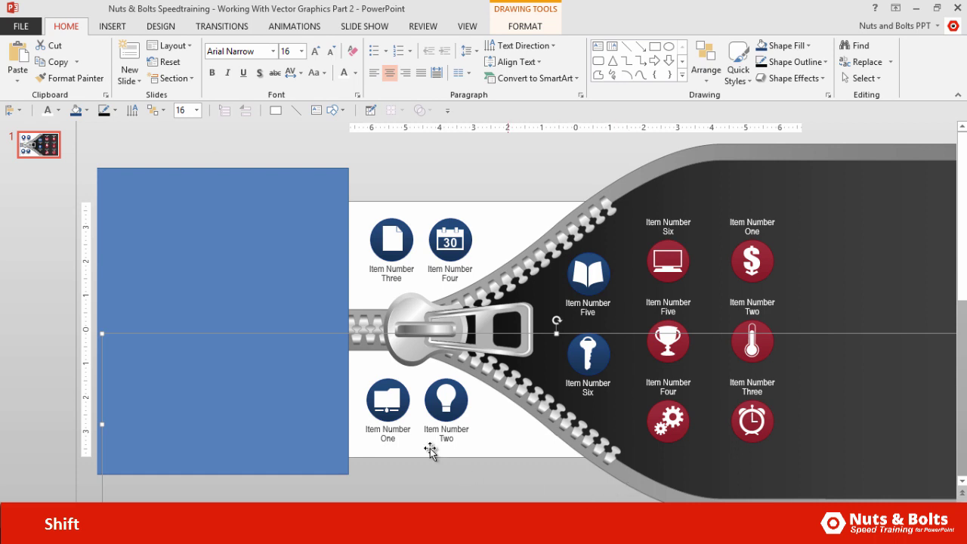
pyautogui.keyDown('shift'); pyautogui.click(257, 257); pyautogui.keyUp('shift')
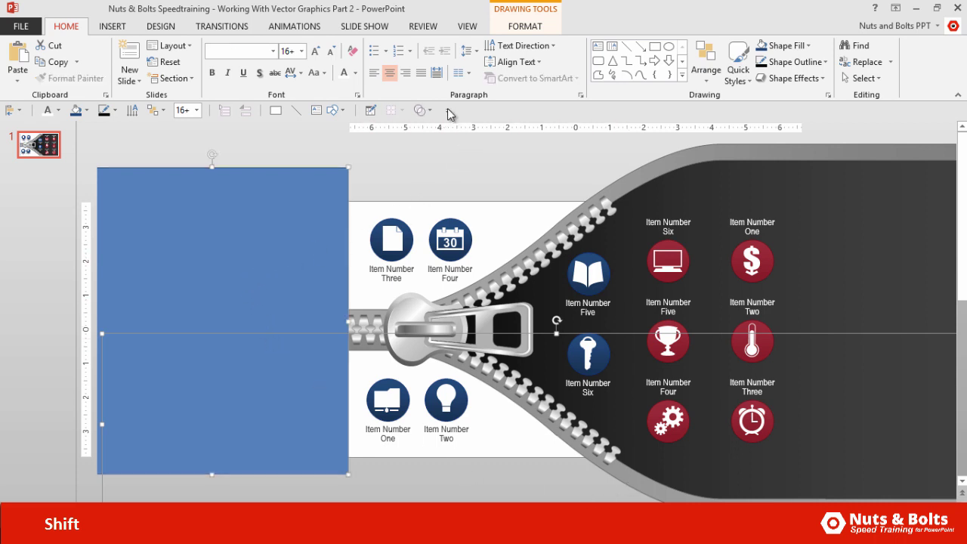
pyautogui.click(424, 110)
pyautogui.click(466, 196)
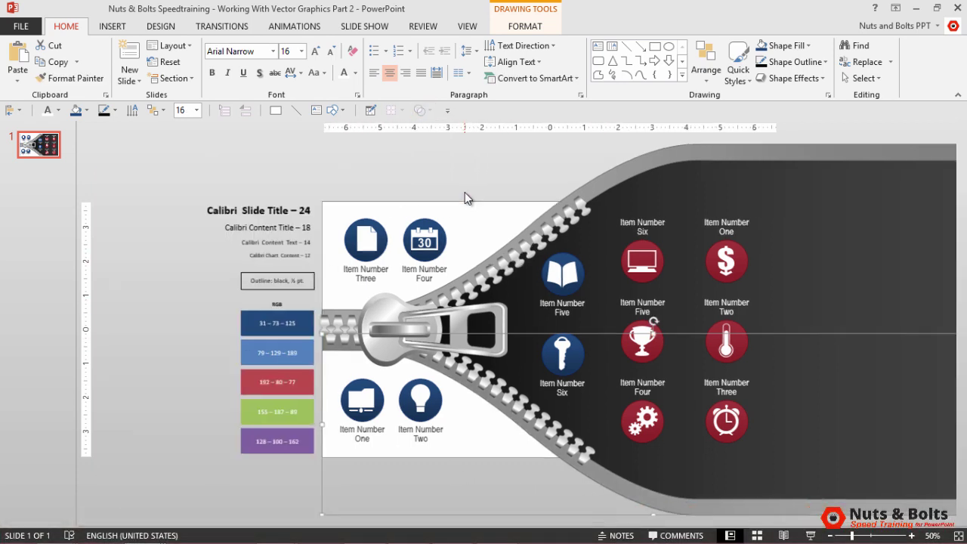